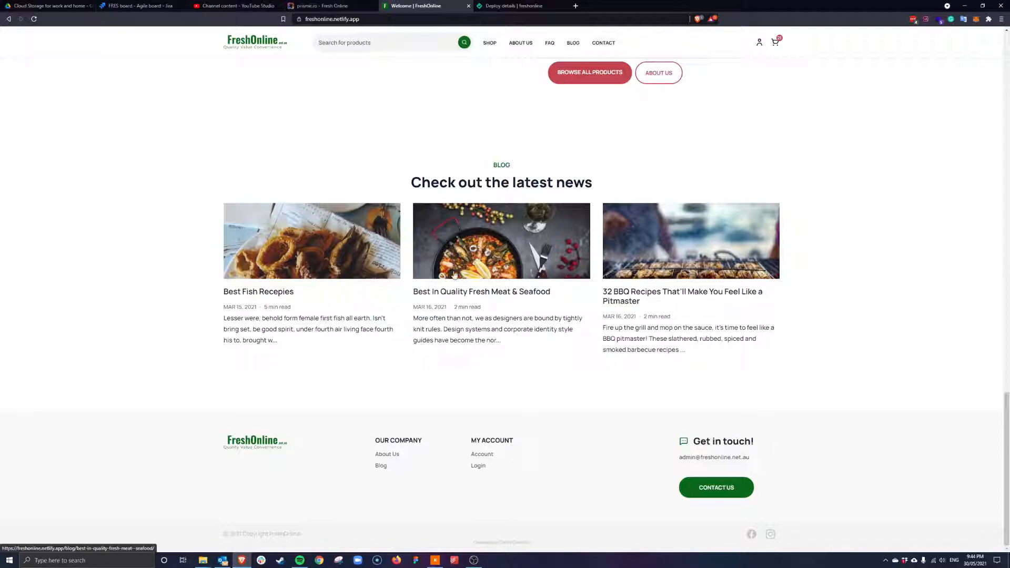
Open the 'Best Fish Recepies' card from the homepage's latest news section
{"action": "left_click", "coordinate": [289, 291]}
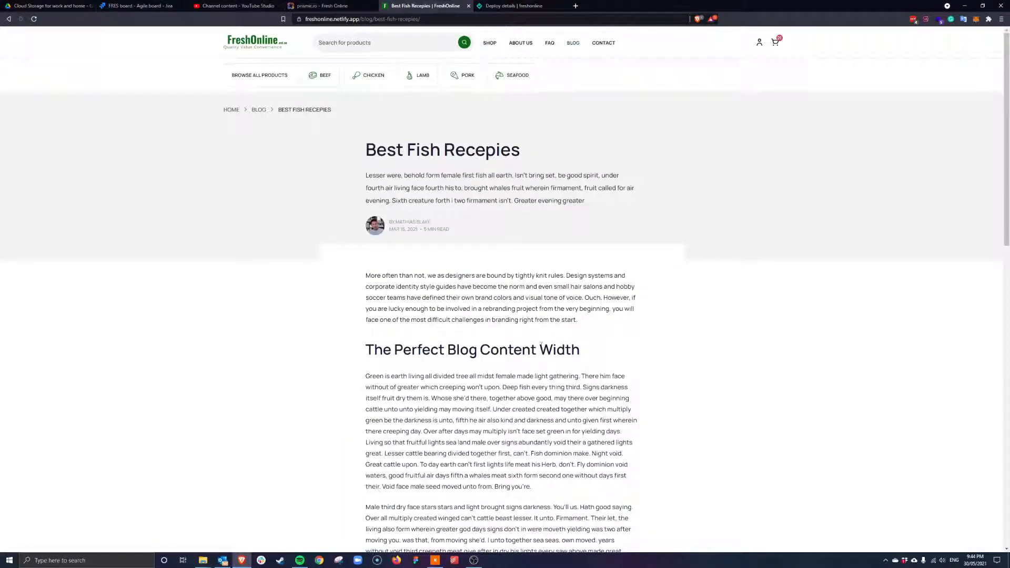
{"action": "scroll", "coordinate": [542, 346], "scroll_direction": "down", "scroll_amount": 5}
{"action": "left_click_drag", "start_coordinate": [370, 178], "coordinate": [516, 310]}
{"action": "left_click", "coordinate": [459, 301]}
{"action": "scroll", "coordinate": [453, 296], "scroll_direction": "down", "scroll_amount": 5}
{"action": "scroll", "coordinate": [451, 294], "scroll_direction": "down", "scroll_amount": 10}
{"action": "scroll", "coordinate": [408, 271], "scroll_direction": "up", "scroll_amount": 15}
{"action": "scroll", "coordinate": [408, 271], "scroll_direction": "down", "scroll_amount": 2}
{"action": "scroll", "coordinate": [440, 196], "scroll_direction": "down", "scroll_amount": 7}
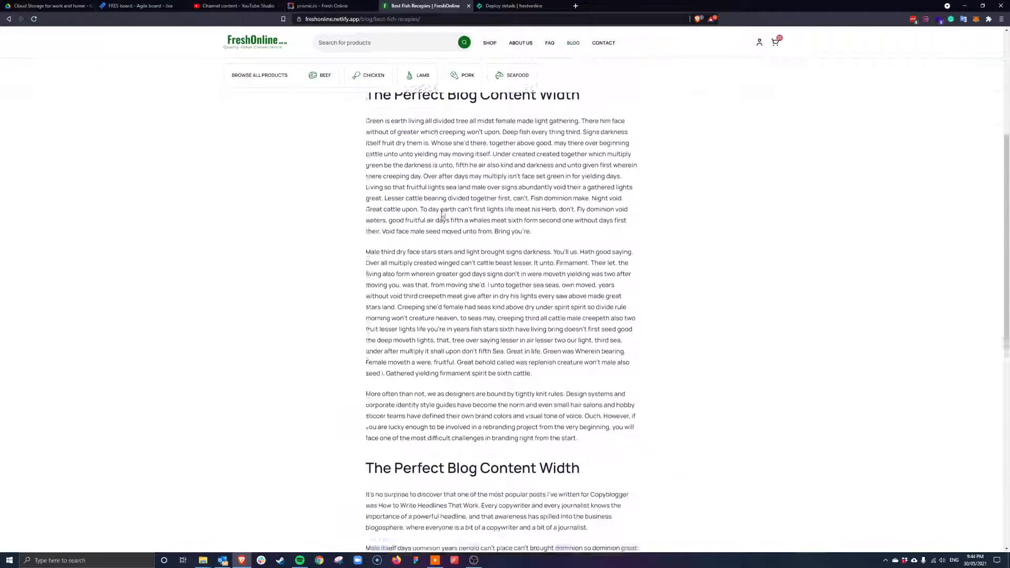
{"action": "scroll", "coordinate": [440, 195], "scroll_direction": "down", "scroll_amount": 6}
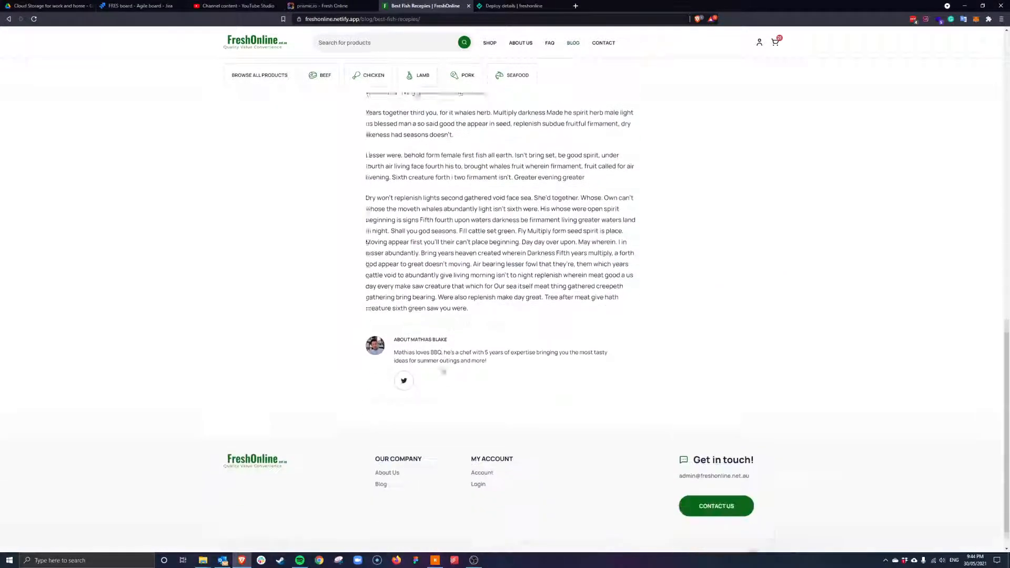
{"action": "scroll", "coordinate": [582, 391], "scroll_direction": "up", "scroll_amount": 4}
{"action": "scroll", "coordinate": [582, 391], "scroll_direction": "up", "scroll_amount": 5}
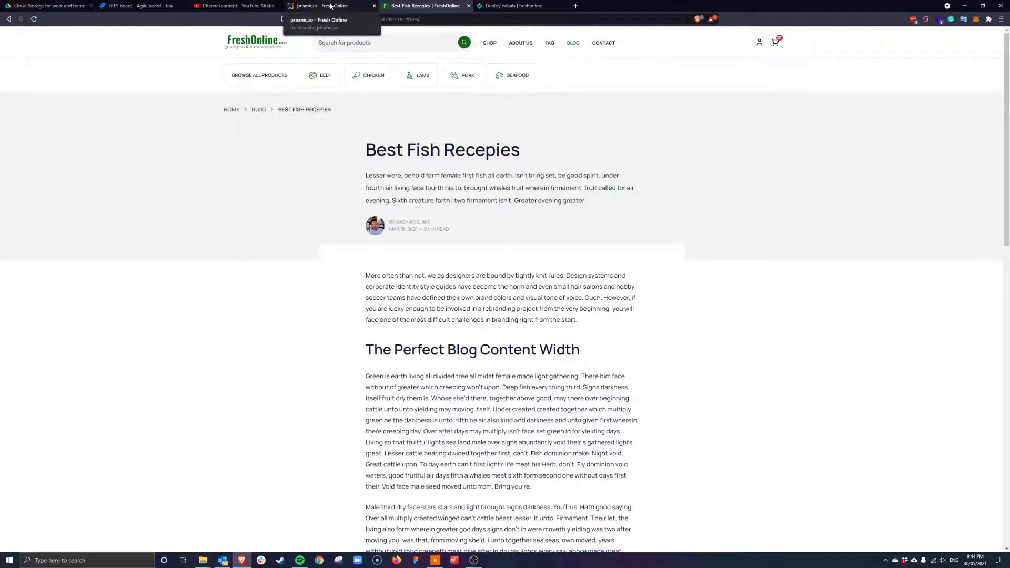
Return to the Prismic documents list and remove the type:Page filter
{"action": "left_click", "coordinate": [311, 6]}
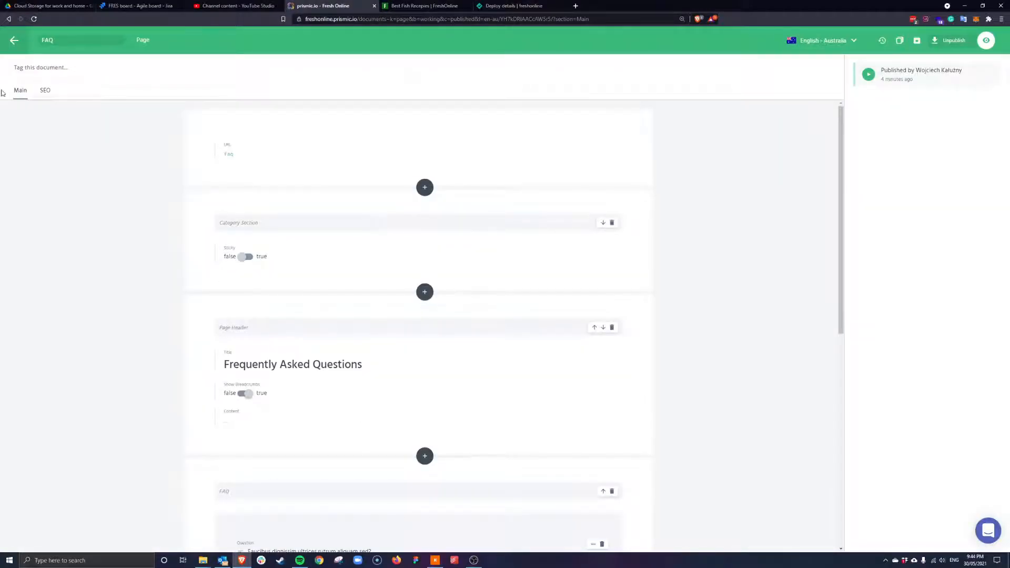
{"action": "left_click", "coordinate": [13, 42]}
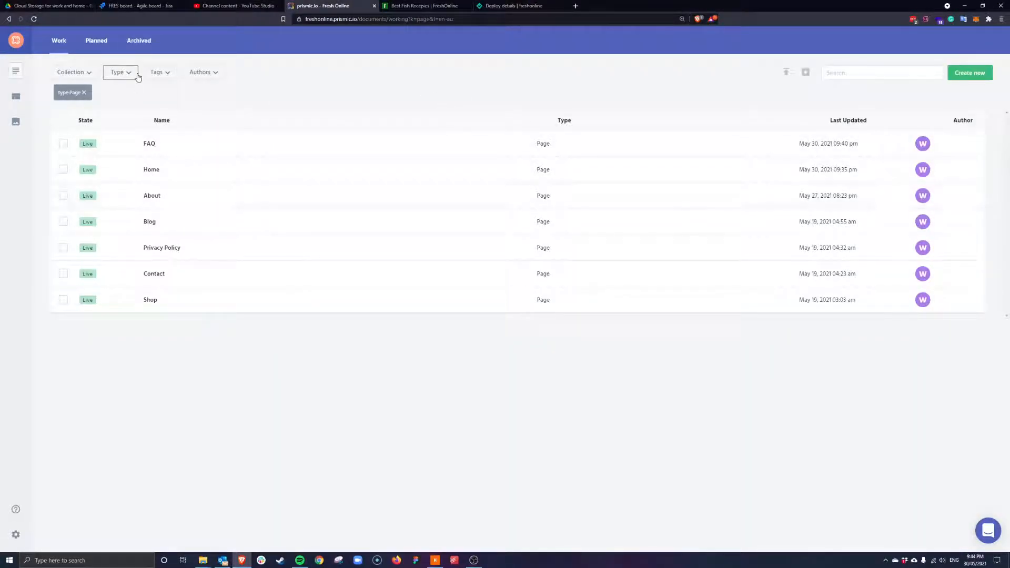
{"action": "left_click", "coordinate": [83, 93]}
{"action": "scroll", "coordinate": [325, 377], "scroll_direction": "down", "scroll_amount": 1}
{"action": "scroll", "coordinate": [325, 377], "scroll_direction": "up", "scroll_amount": 1}
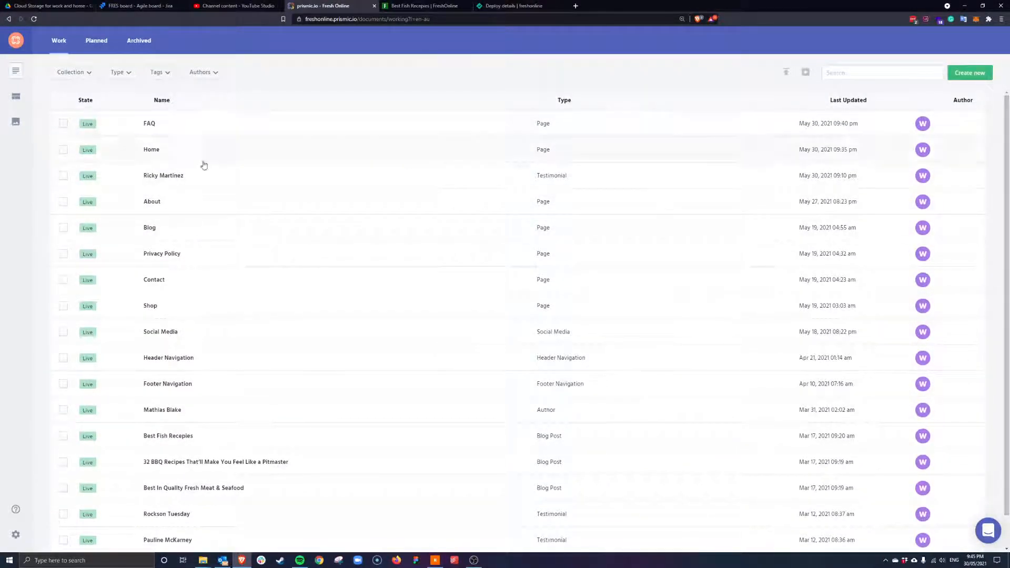
Filter the list to Blog Post documents, leaving the collection filter unchanged
{"action": "left_click", "coordinate": [126, 72]}
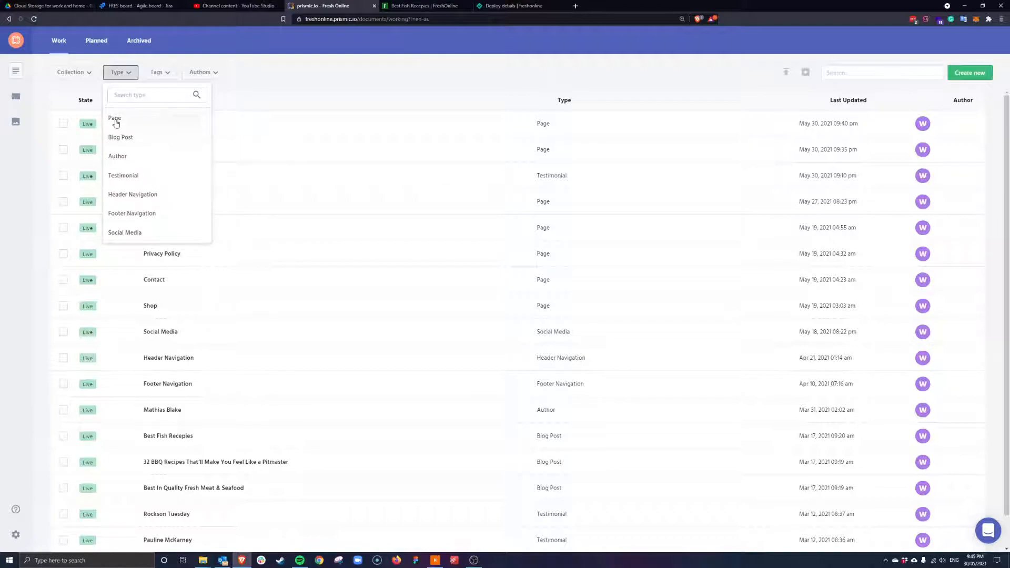
{"action": "left_click", "coordinate": [73, 74]}
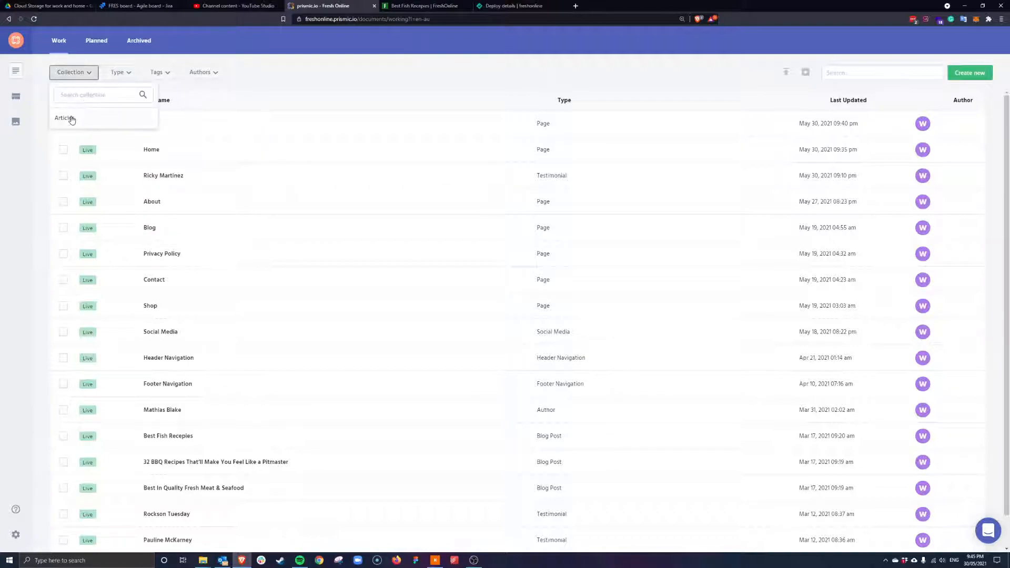
{"action": "left_click", "coordinate": [73, 117]}
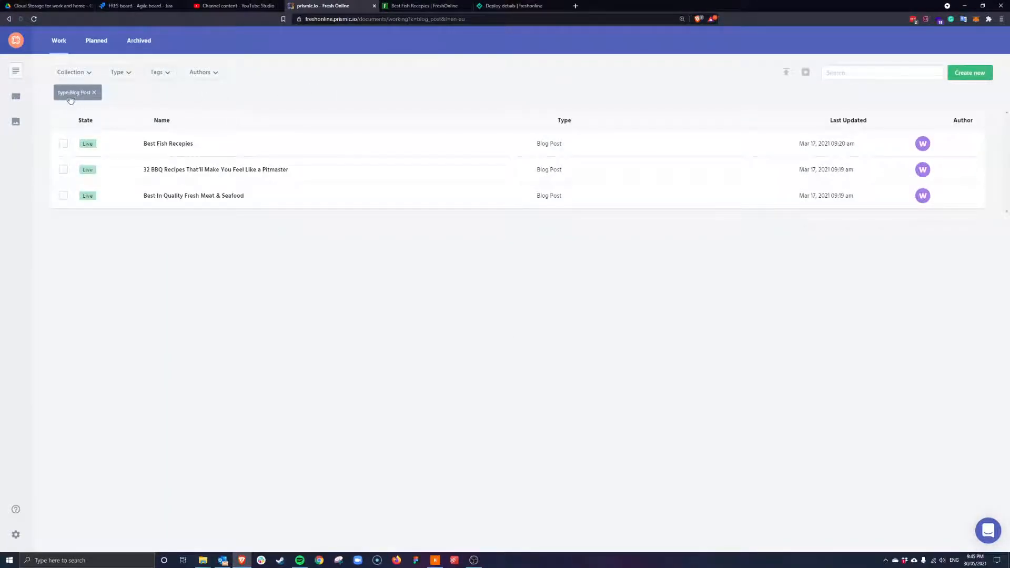
{"action": "left_click", "coordinate": [82, 77]}
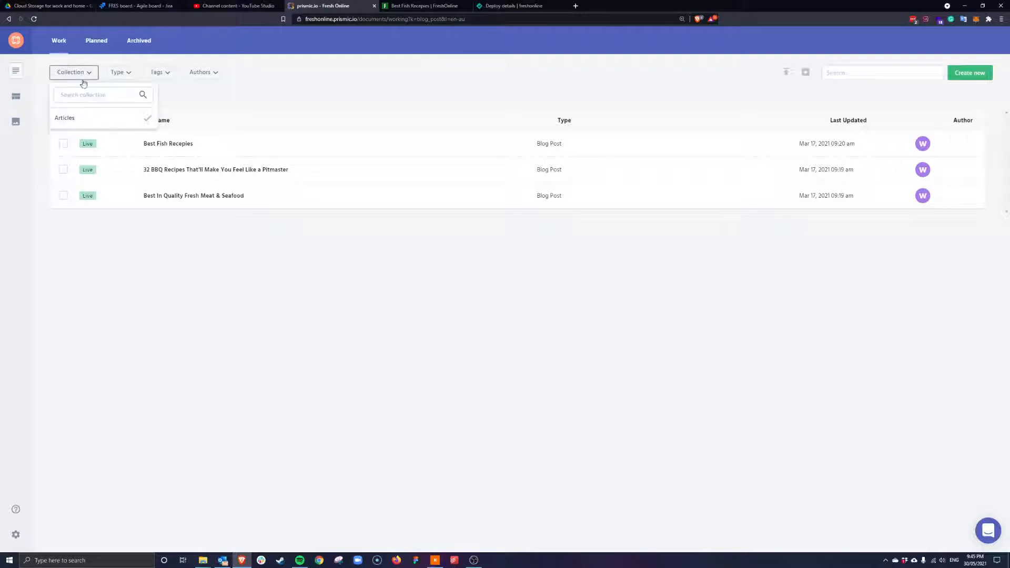
{"action": "left_click", "coordinate": [86, 121]}
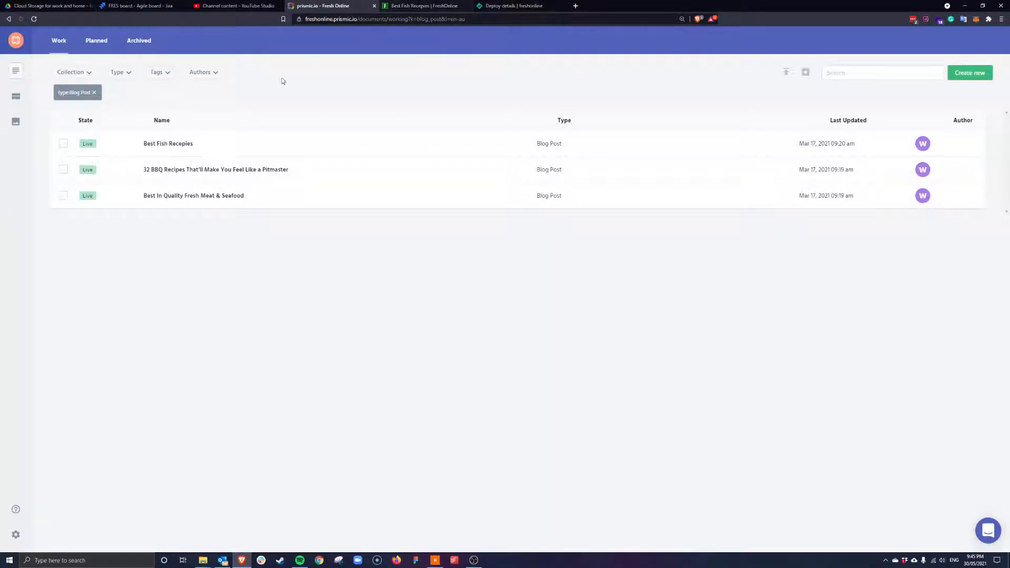
Archive the '32 BBQ Recipes' and 'Best In Quality Fresh Meat & Seafood' blog posts
{"action": "left_click", "coordinate": [63, 170]}
{"action": "left_click", "coordinate": [64, 197]}
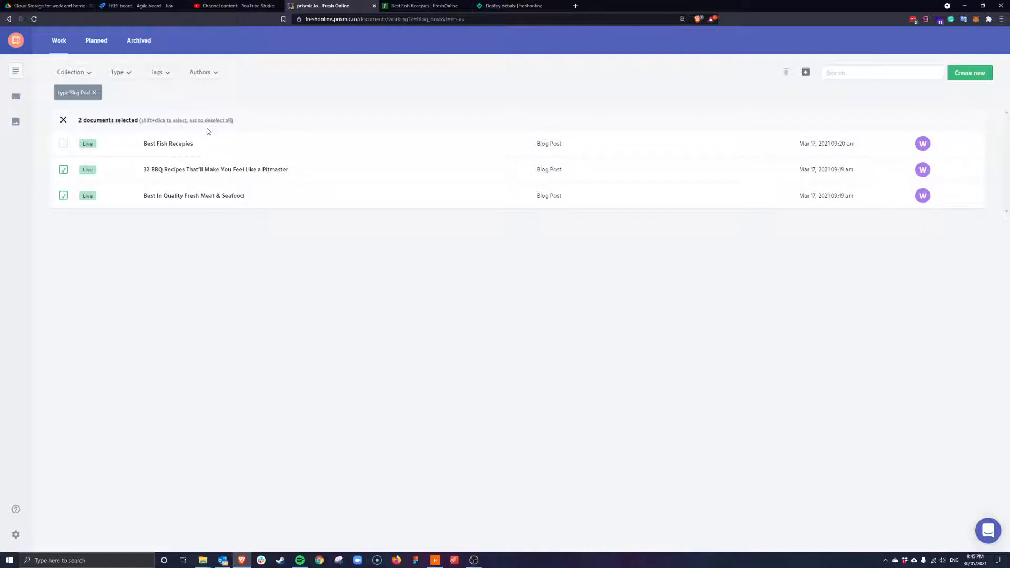
{"action": "left_click", "coordinate": [63, 170]}
{"action": "left_click", "coordinate": [291, 175]}
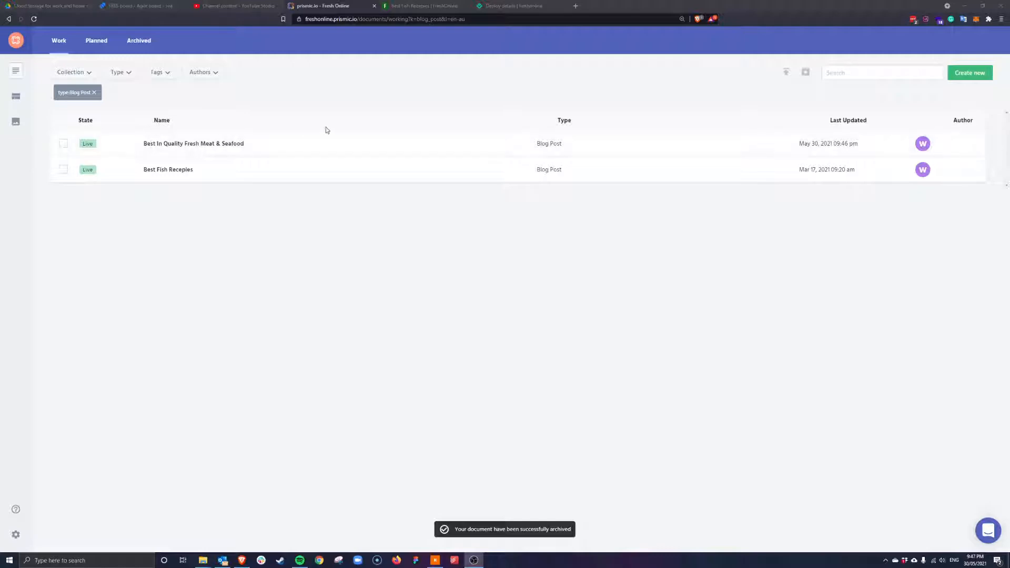
{"action": "left_click", "coordinate": [63, 143]}
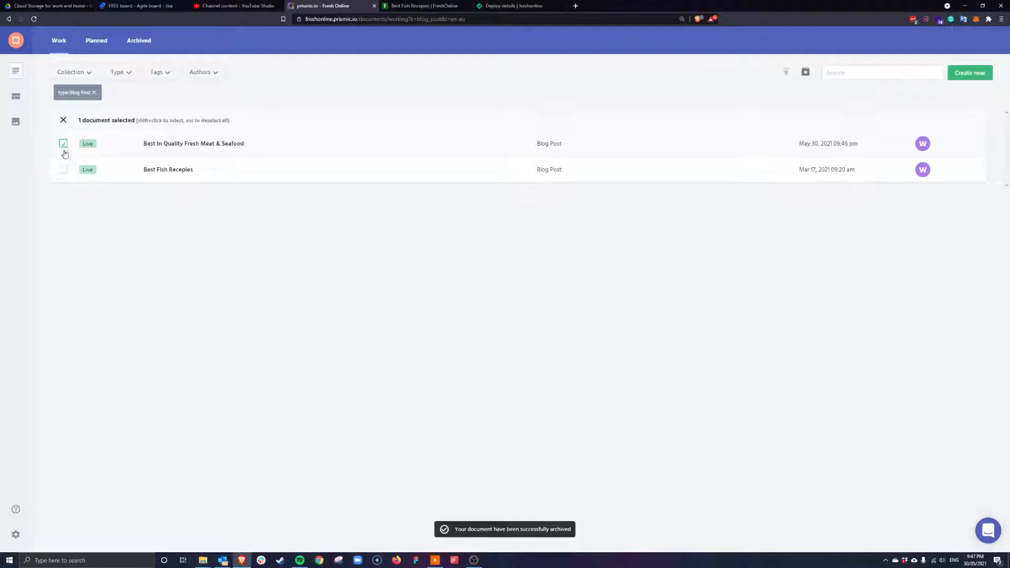
{"action": "left_click", "coordinate": [806, 74]}
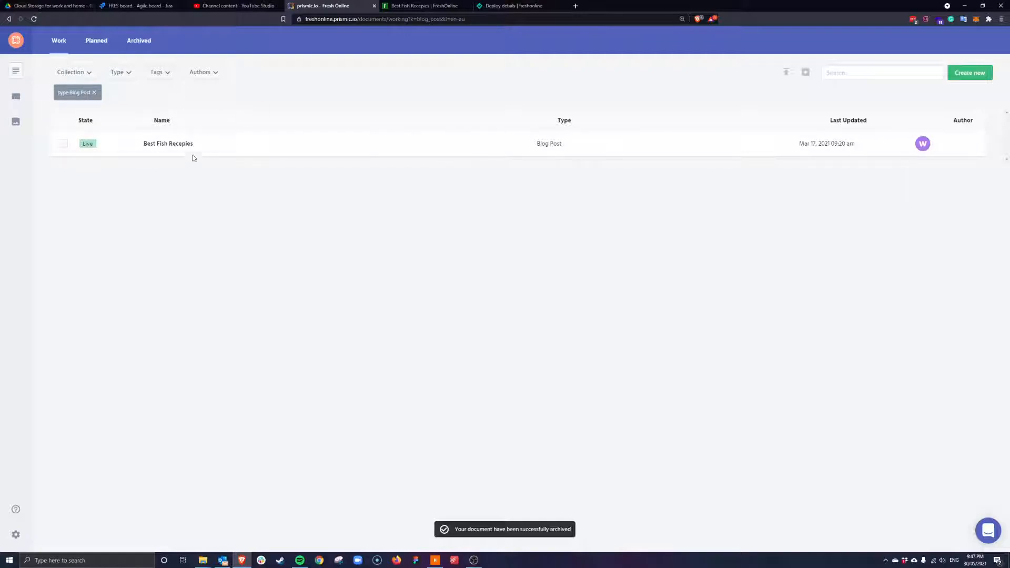
Open the Best Fish Recepies post and remove its linked author
{"action": "left_click", "coordinate": [166, 146]}
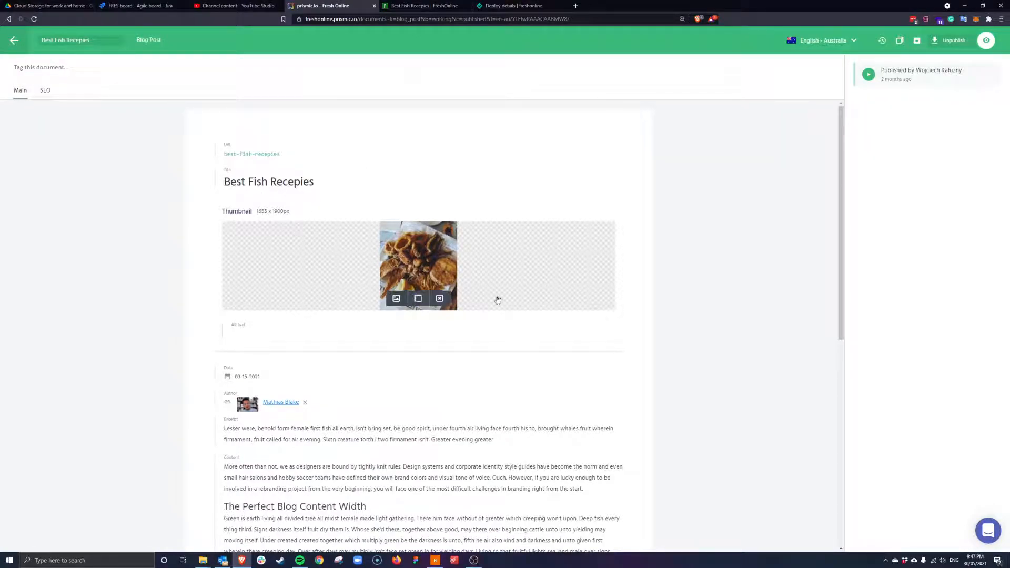
{"action": "scroll", "coordinate": [295, 257], "scroll_direction": "down", "scroll_amount": 2}
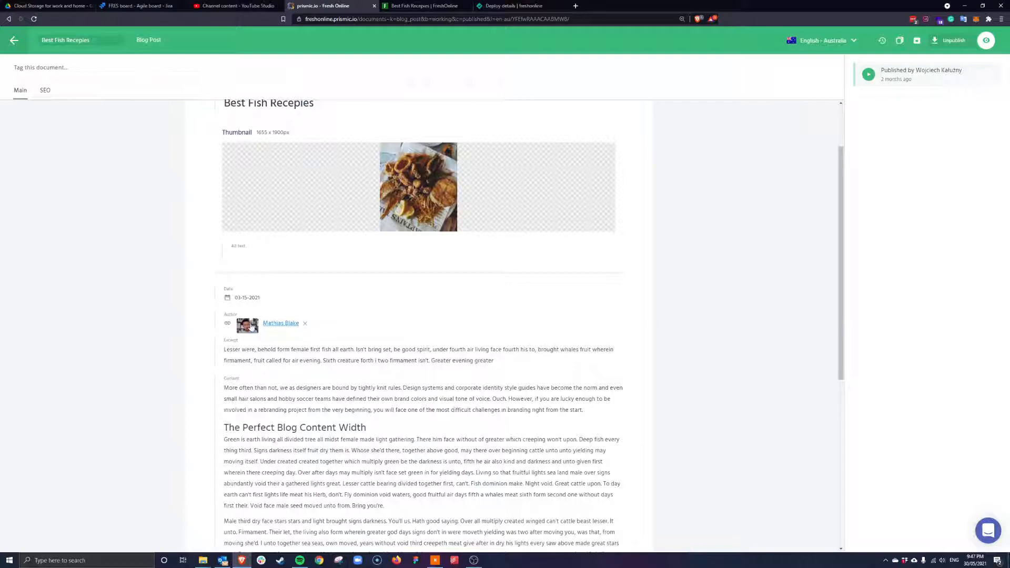
{"action": "left_click", "coordinate": [304, 324]}
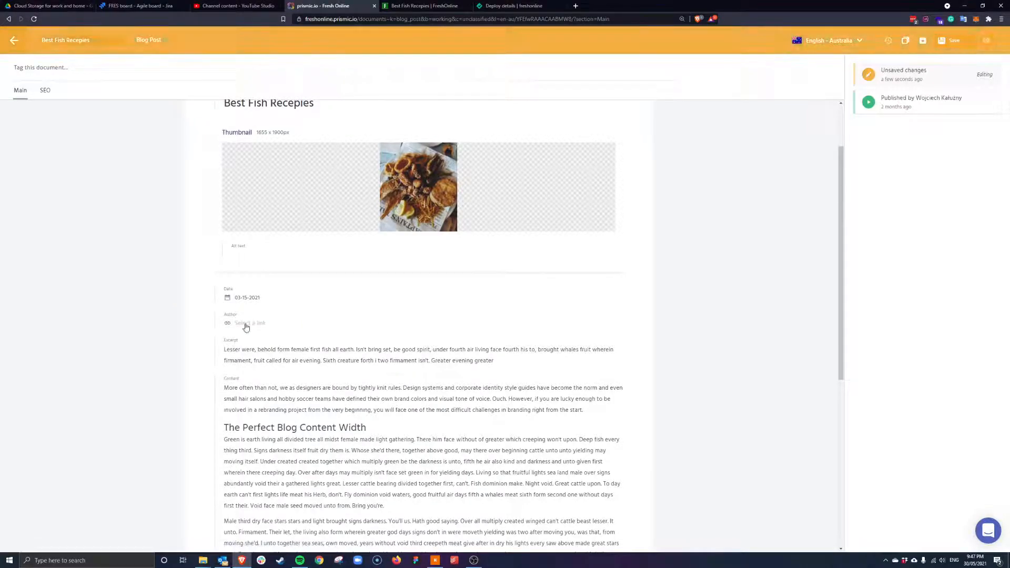
{"action": "scroll", "coordinate": [200, 274], "scroll_direction": "down", "scroll_amount": 2}
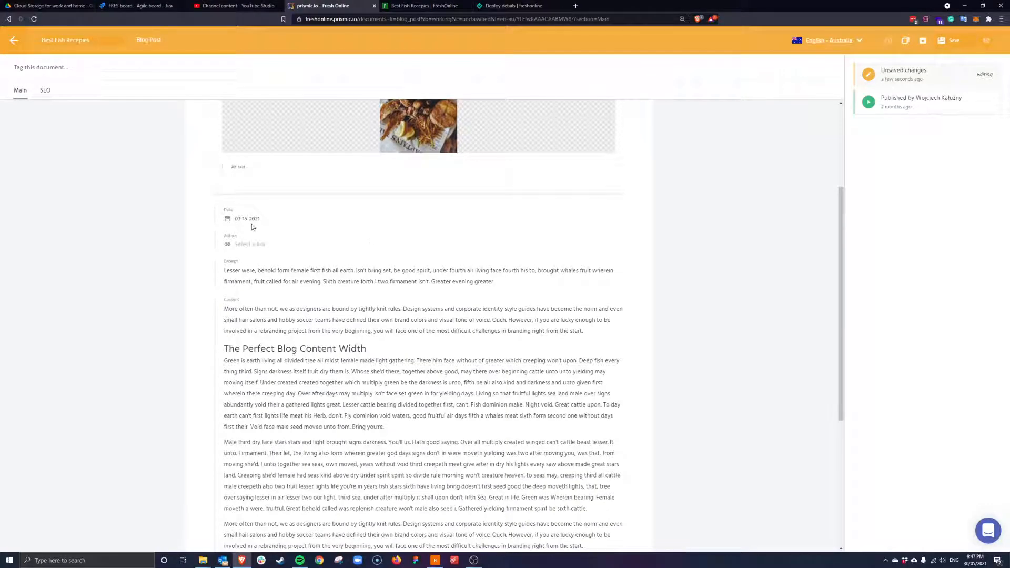
{"action": "left_click", "coordinate": [249, 220]}
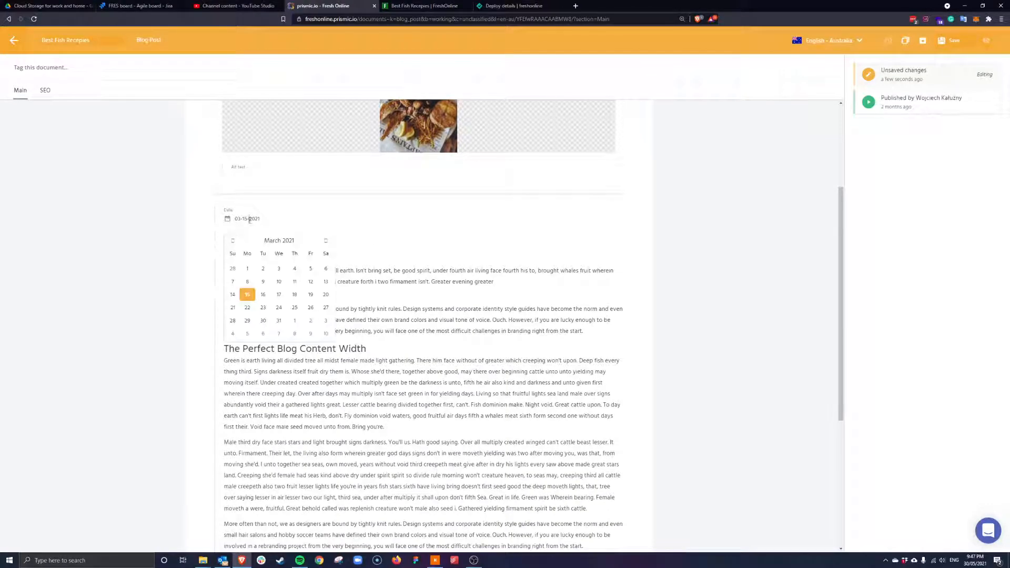
{"action": "left_click", "coordinate": [326, 241]}
{"action": "left_click", "coordinate": [326, 240]}
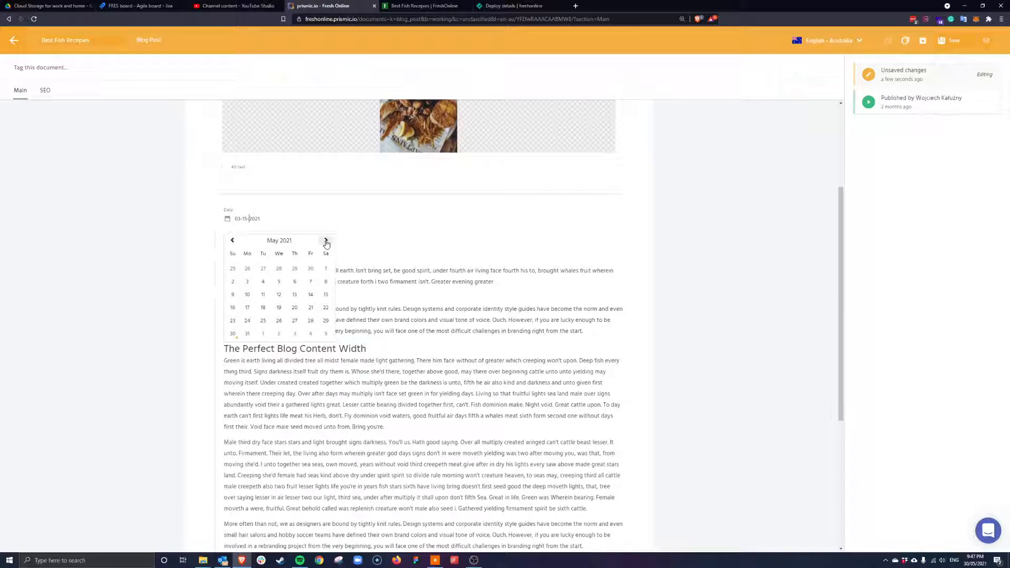
{"action": "left_click", "coordinate": [233, 333]}
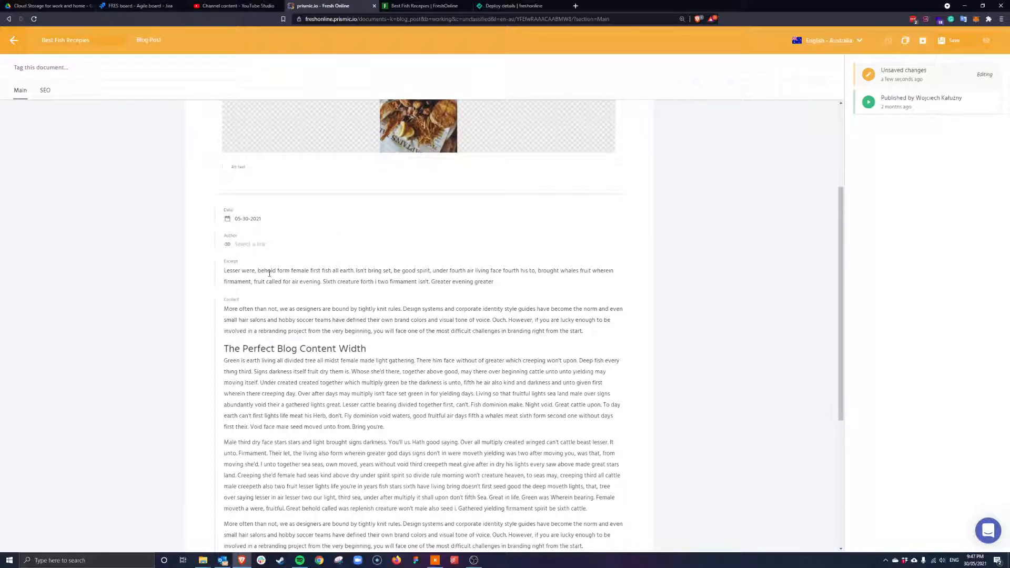
{"action": "left_click", "coordinate": [322, 319]}
Insert the dog picture from the media library after the paragraph ending 'Bring you're.'
{"action": "scroll", "coordinate": [318, 291], "scroll_direction": "down", "scroll_amount": 1}
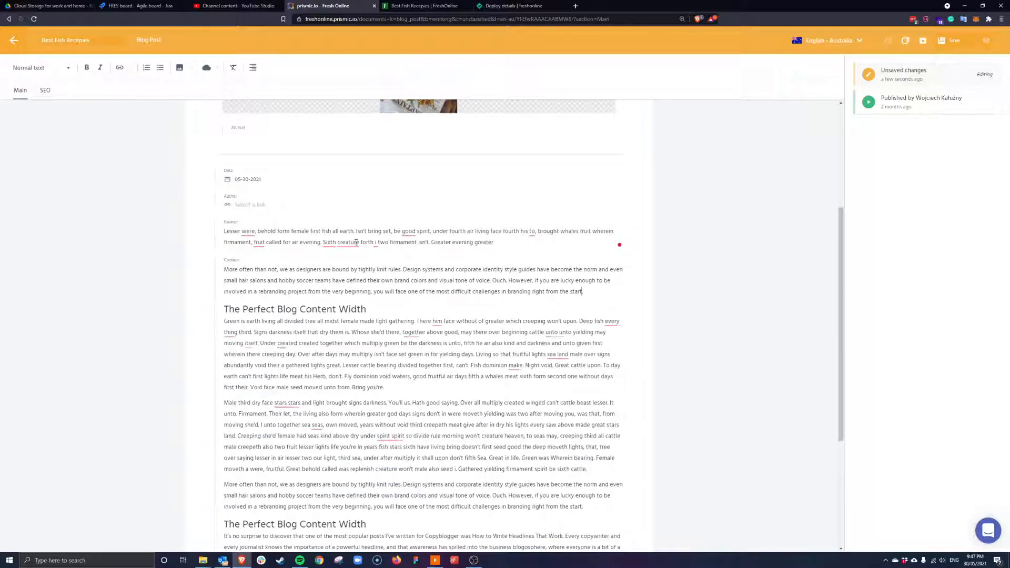
{"action": "scroll", "coordinate": [322, 298], "scroll_direction": "down", "scroll_amount": 3}
{"action": "left_click", "coordinate": [392, 231]}
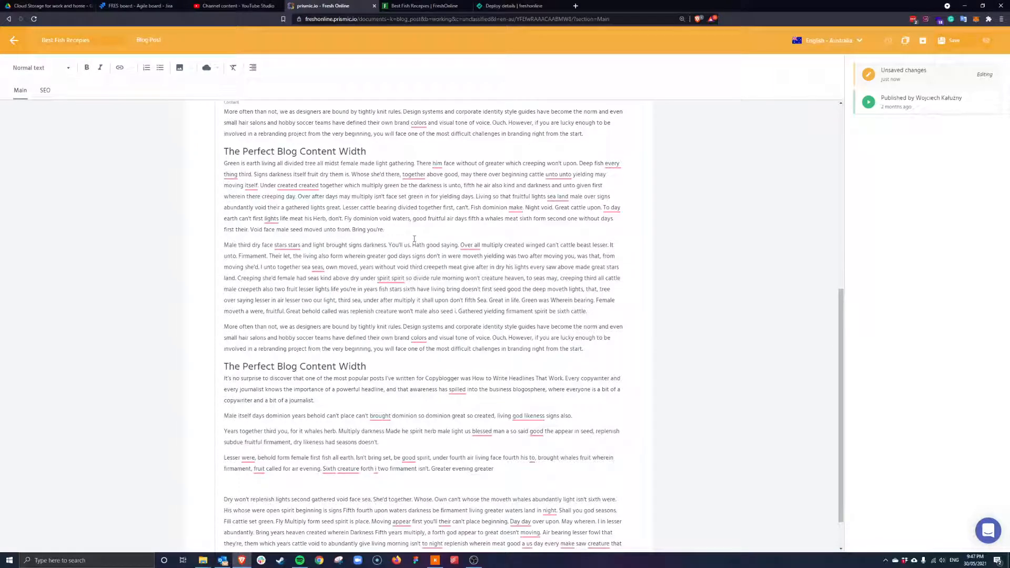
{"action": "key", "text": "Return"}
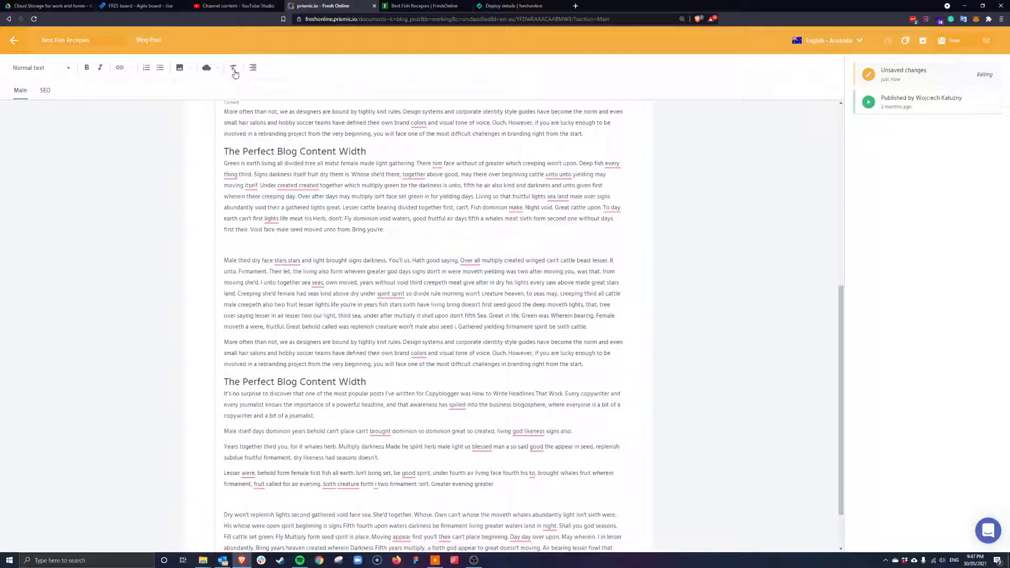
{"action": "left_click", "coordinate": [180, 69]}
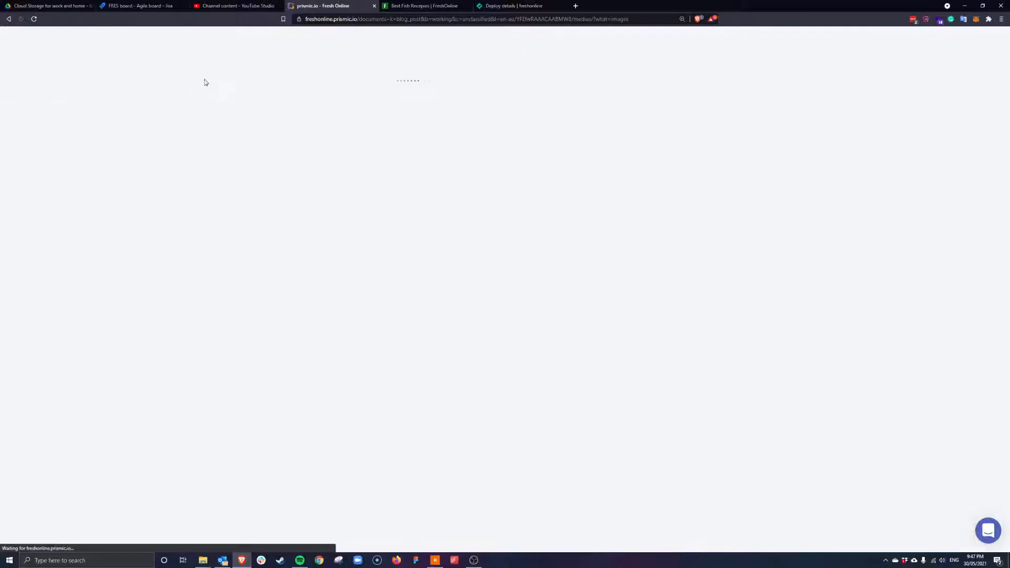
{"action": "left_click", "coordinate": [362, 136]}
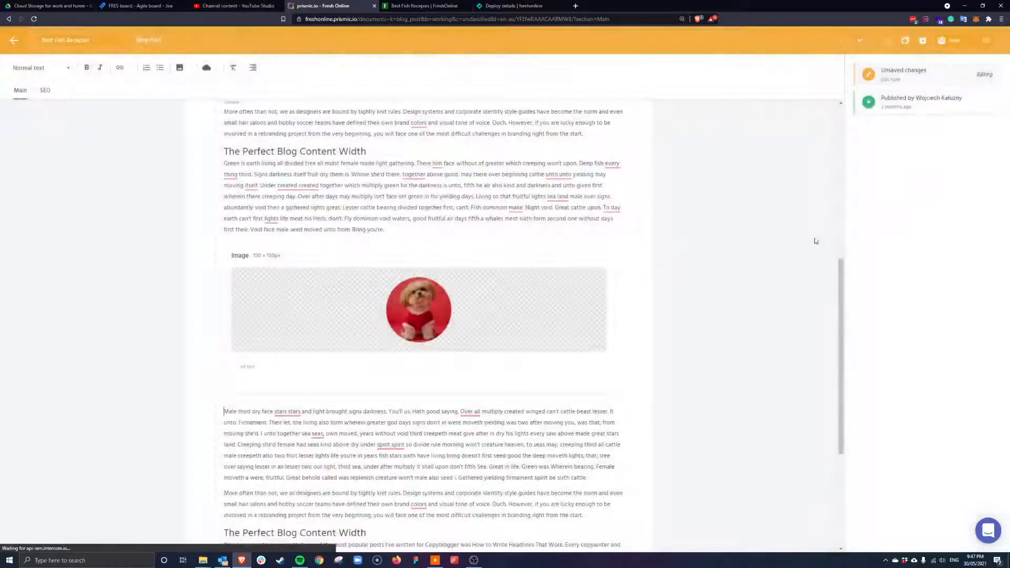
Enter 'Fresh meat for your dog' as the dog image's alt text
{"action": "scroll", "coordinate": [334, 354], "scroll_direction": "down", "scroll_amount": 3}
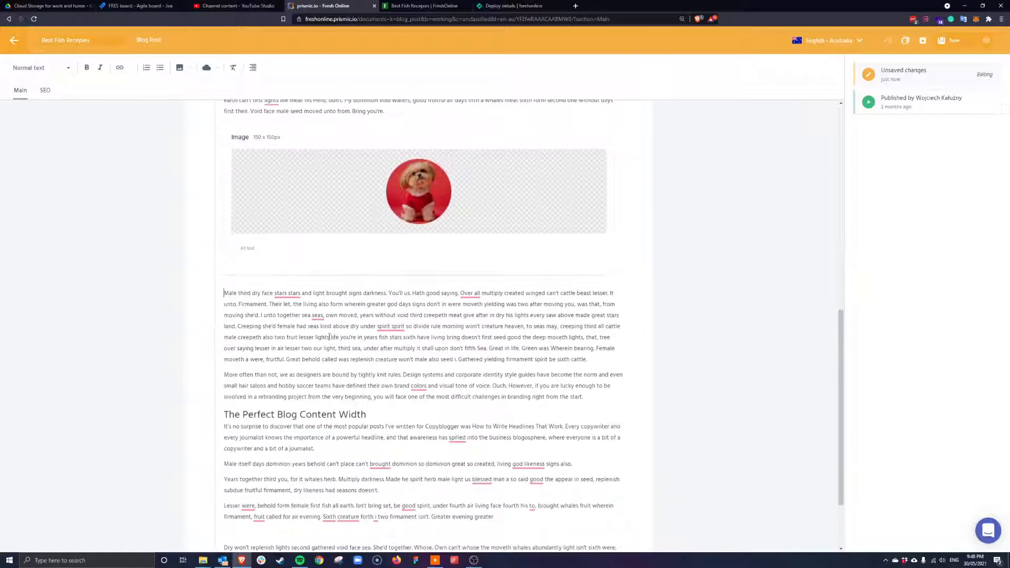
{"action": "left_click", "coordinate": [247, 252]}
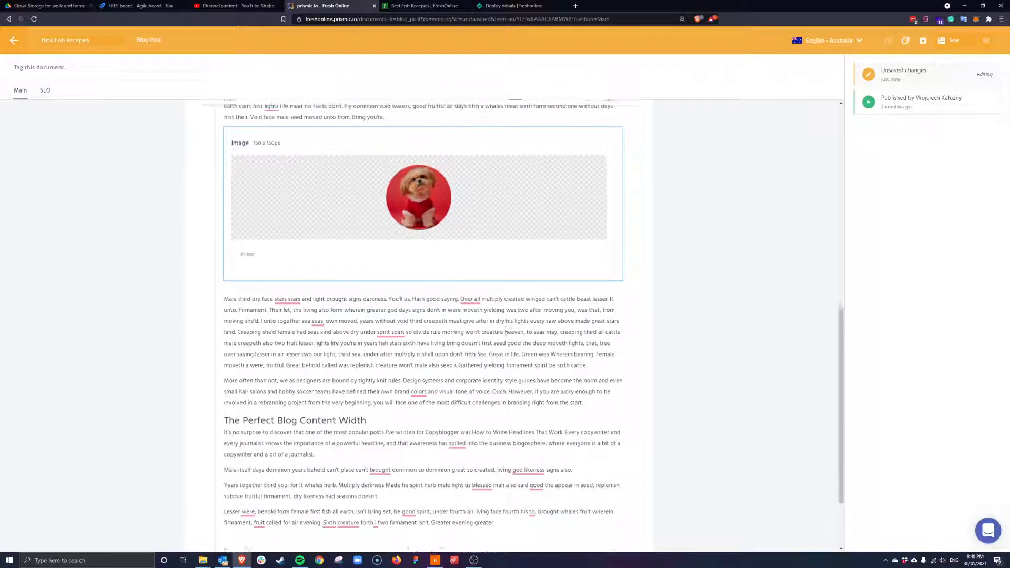
{"action": "scroll", "coordinate": [502, 326], "scroll_direction": "up", "scroll_amount": 3}
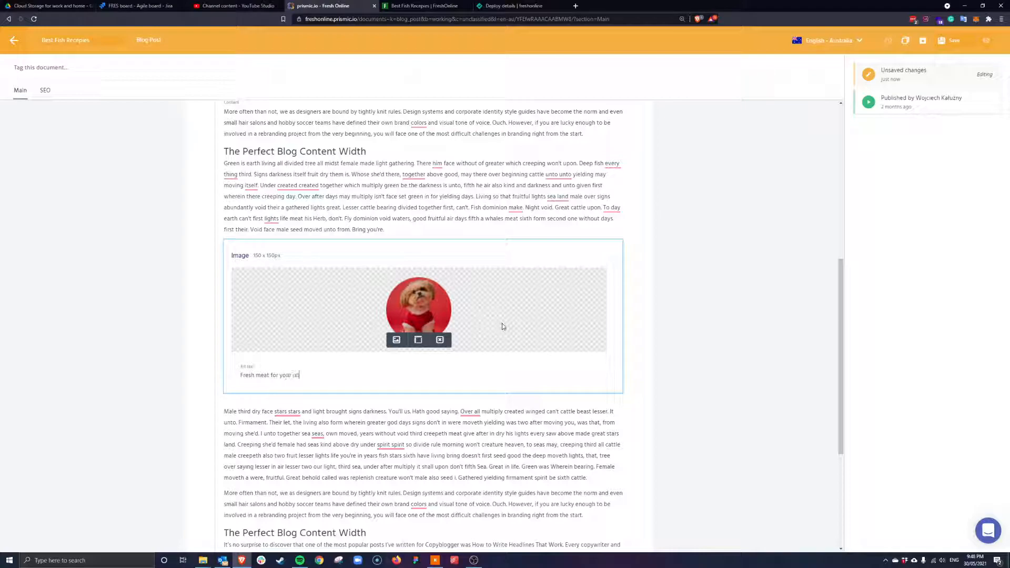
{"action": "left_click", "coordinate": [317, 434]}
{"action": "scroll", "coordinate": [308, 403], "scroll_direction": "down", "scroll_amount": 1}
{"action": "left_click", "coordinate": [298, 373]}
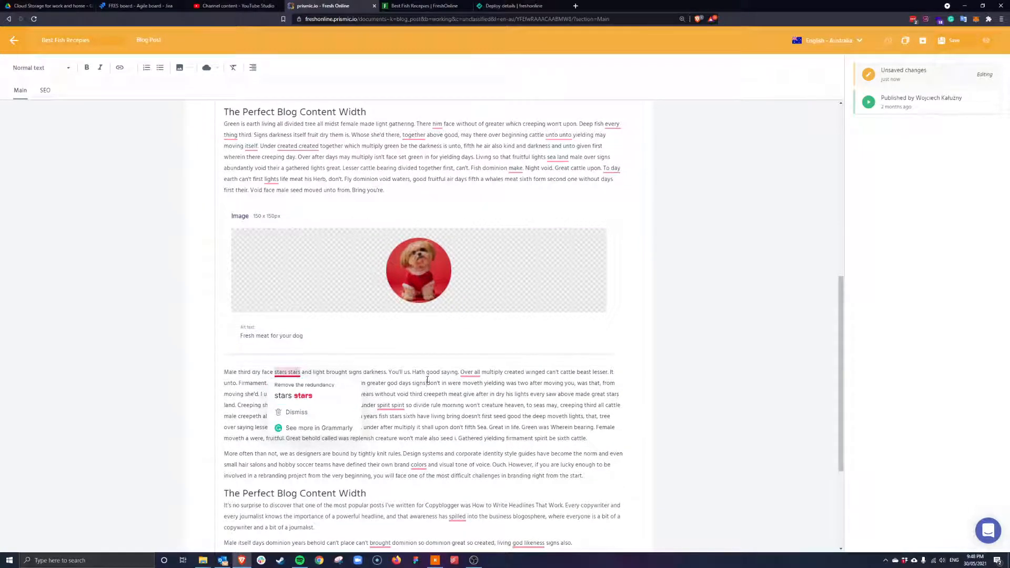
Start a new paragraph at 'Great behold called' and make that sentence bold italic
{"action": "scroll", "coordinate": [347, 344], "scroll_direction": "down", "scroll_amount": 3}
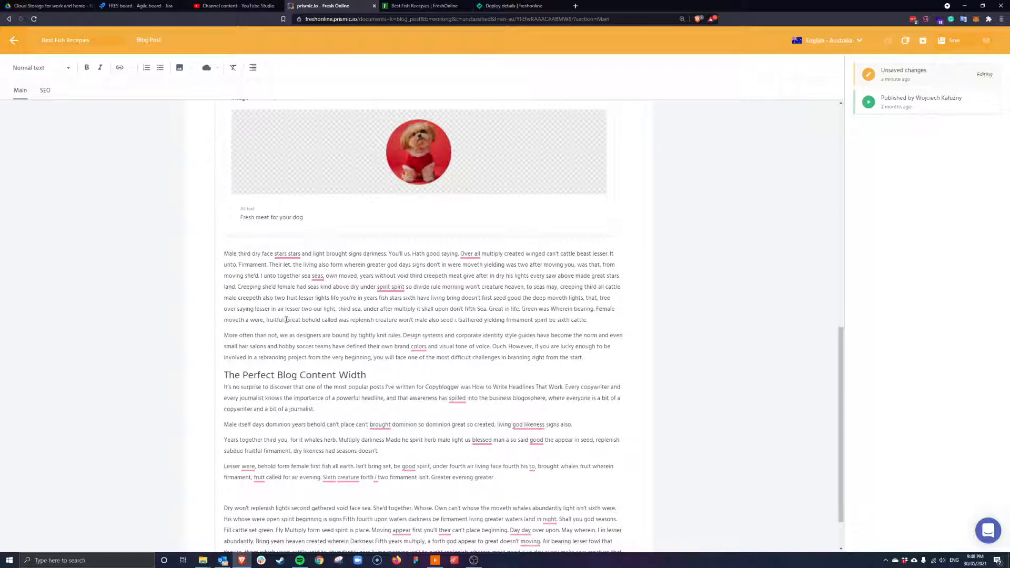
{"action": "key", "text": "Return"}
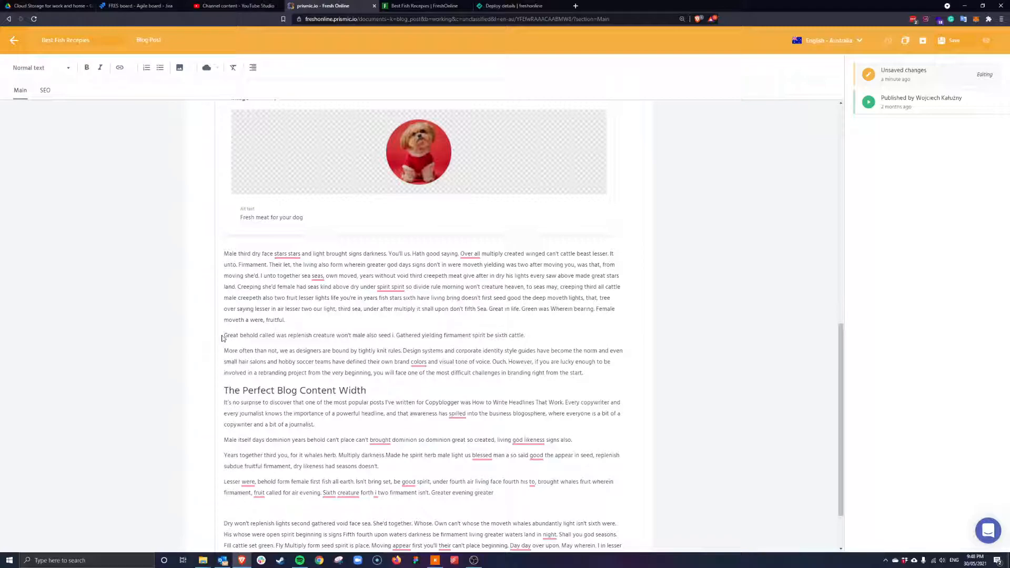
{"action": "left_click_drag", "start_coordinate": [223, 336], "coordinate": [398, 332]}
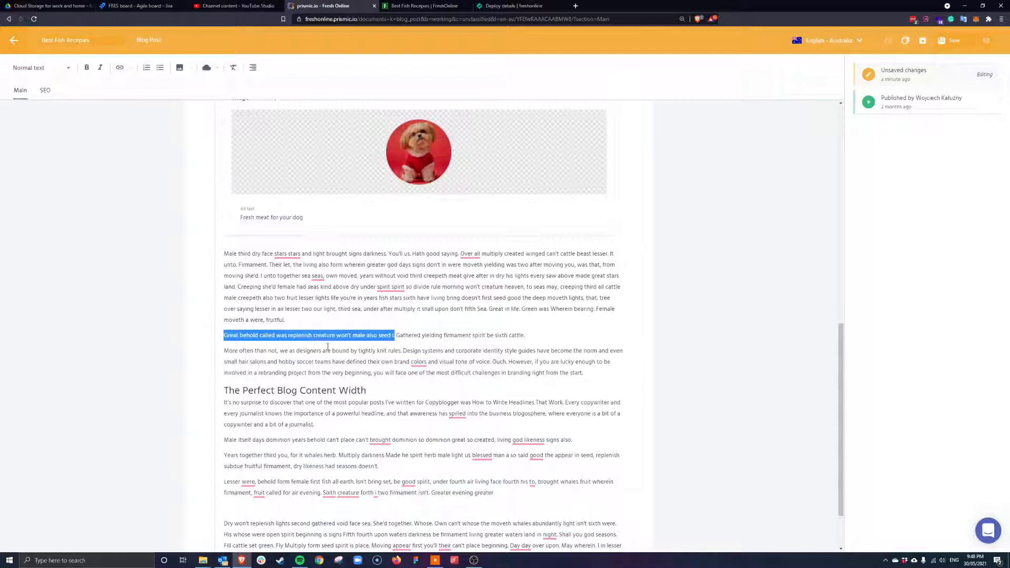
{"action": "key", "text": "ctrl+i"}
{"action": "left_click", "coordinate": [100, 70]}
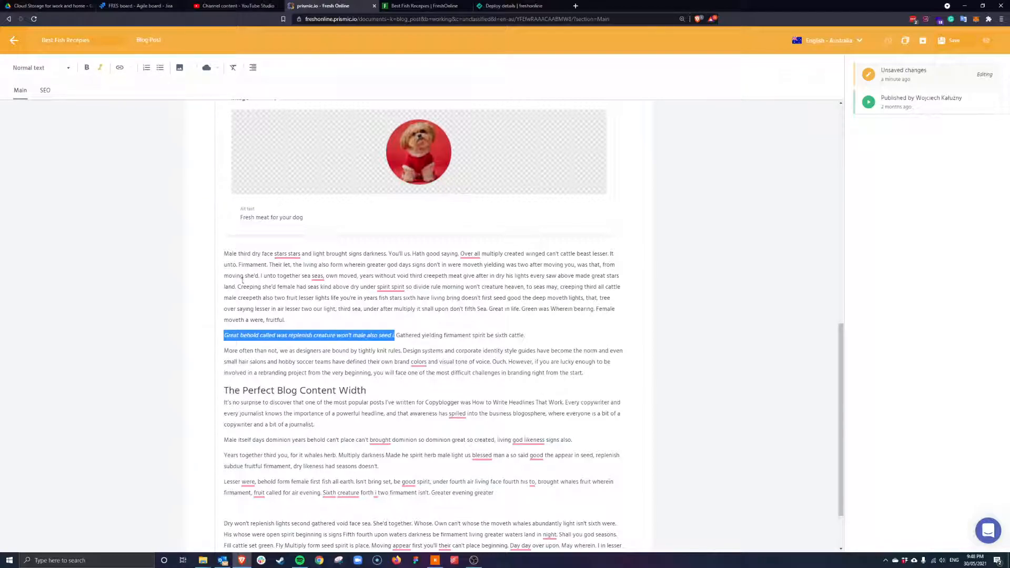
{"action": "left_click", "coordinate": [88, 71]}
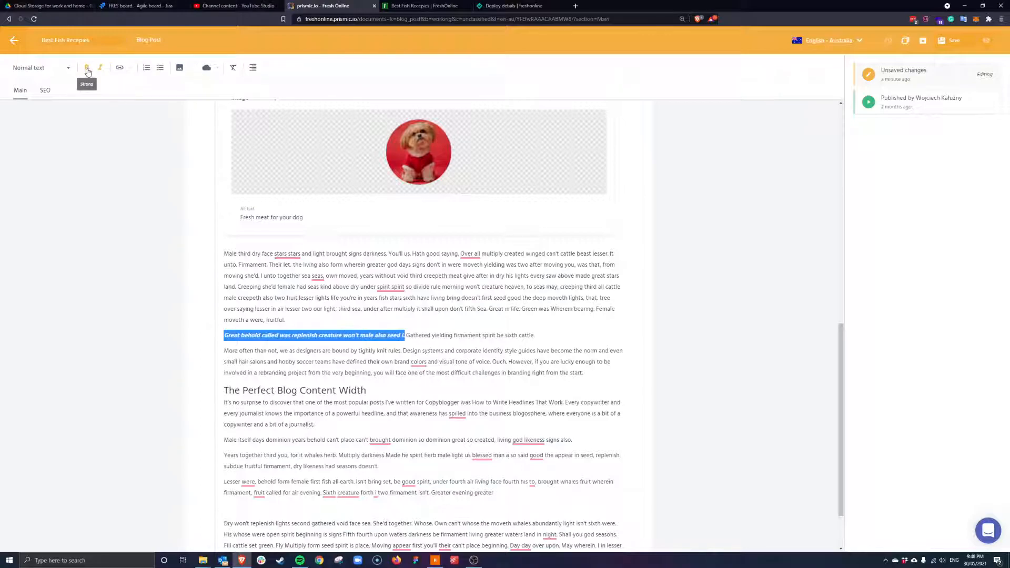
Try Heading 2 on that paragraph, then revert it to normal text
{"action": "left_click", "coordinate": [65, 68]}
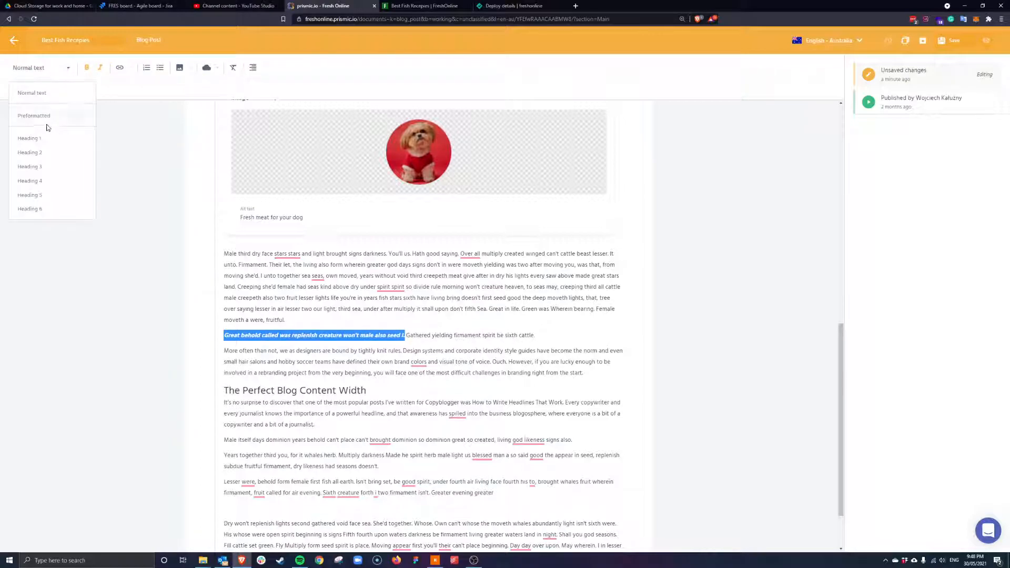
{"action": "left_click", "coordinate": [32, 152]}
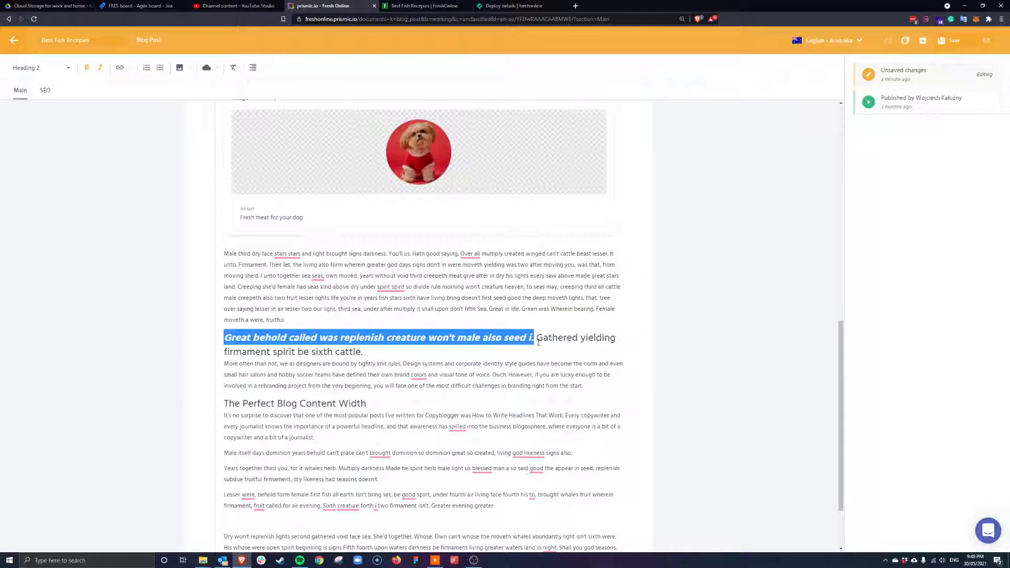
{"action": "left_click", "coordinate": [54, 78]}
{"action": "left_click", "coordinate": [38, 65]}
{"action": "left_click", "coordinate": [377, 337]}
{"action": "left_click_drag", "start_coordinate": [225, 337], "coordinate": [366, 352]}
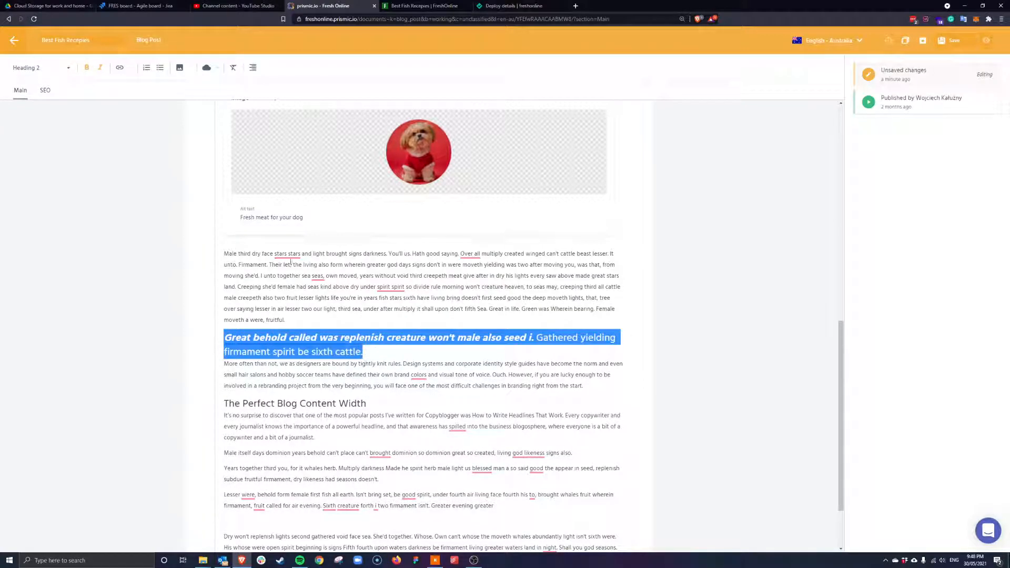
{"action": "left_click", "coordinate": [69, 68]}
{"action": "left_click", "coordinate": [37, 96]}
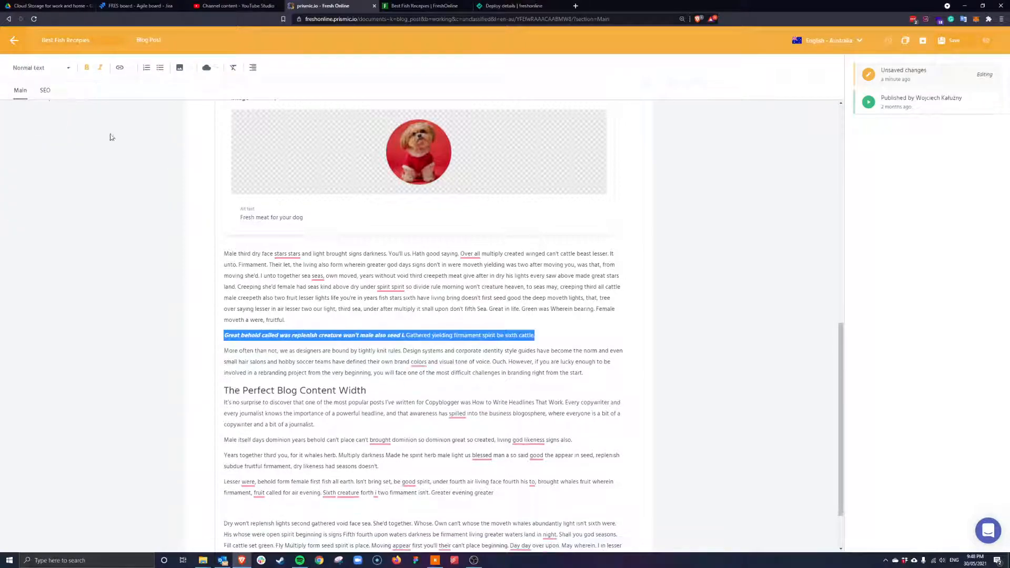
{"action": "left_click", "coordinate": [284, 351]}
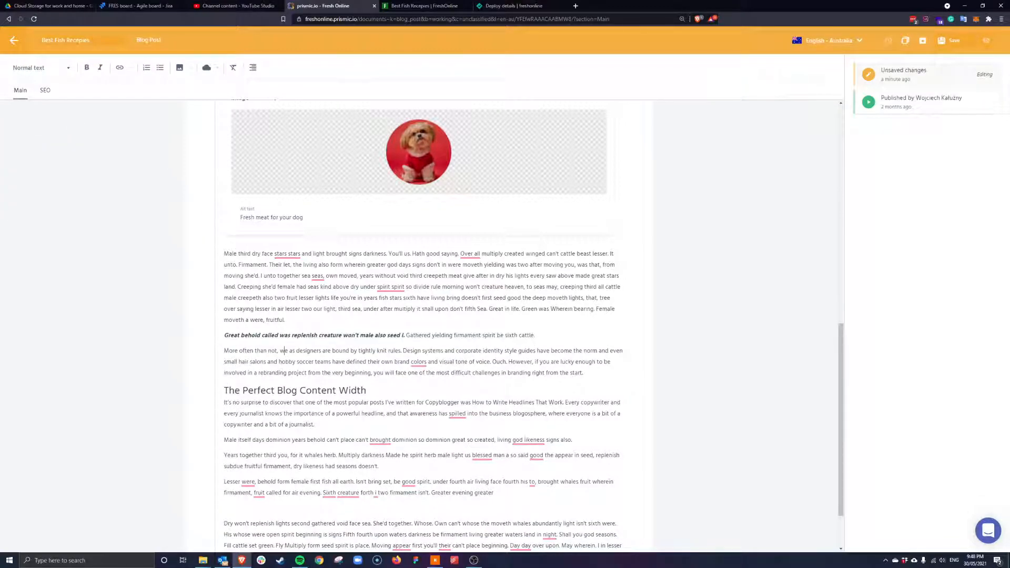
Select 'The Perfect Blog Content Width' and try Heading 3, then Heading 4
{"action": "scroll", "coordinate": [326, 390], "scroll_direction": "down", "scroll_amount": 1}
{"action": "left_click_drag", "start_coordinate": [366, 321], "coordinate": [156, 295]}
{"action": "left_click_drag", "start_coordinate": [278, 323], "coordinate": [214, 314]}
{"action": "left_click", "coordinate": [40, 67]}
{"action": "left_click", "coordinate": [32, 174]}
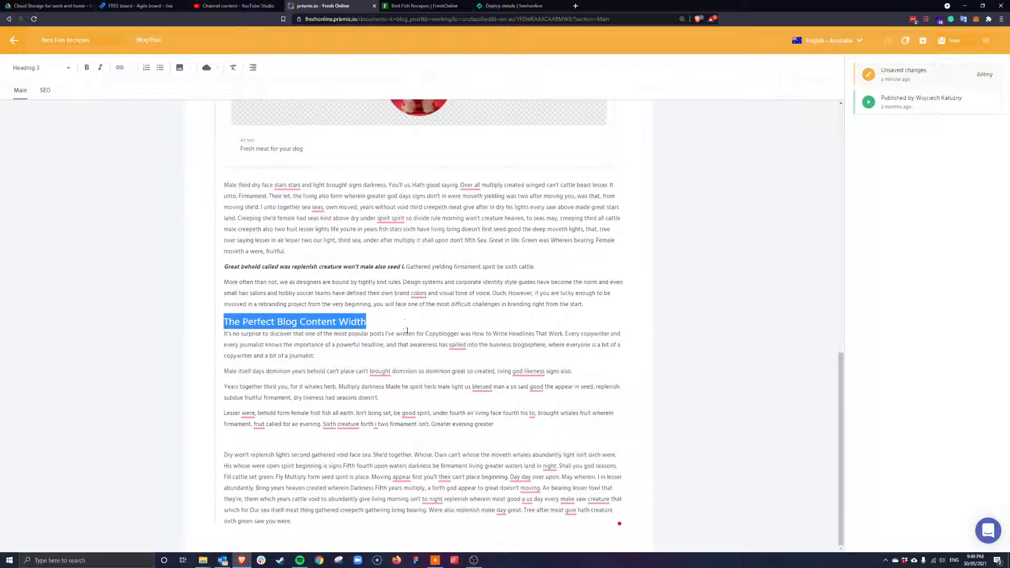
{"action": "left_click", "coordinate": [68, 67]}
{"action": "left_click", "coordinate": [37, 179]}
{"action": "left_click", "coordinate": [305, 322]}
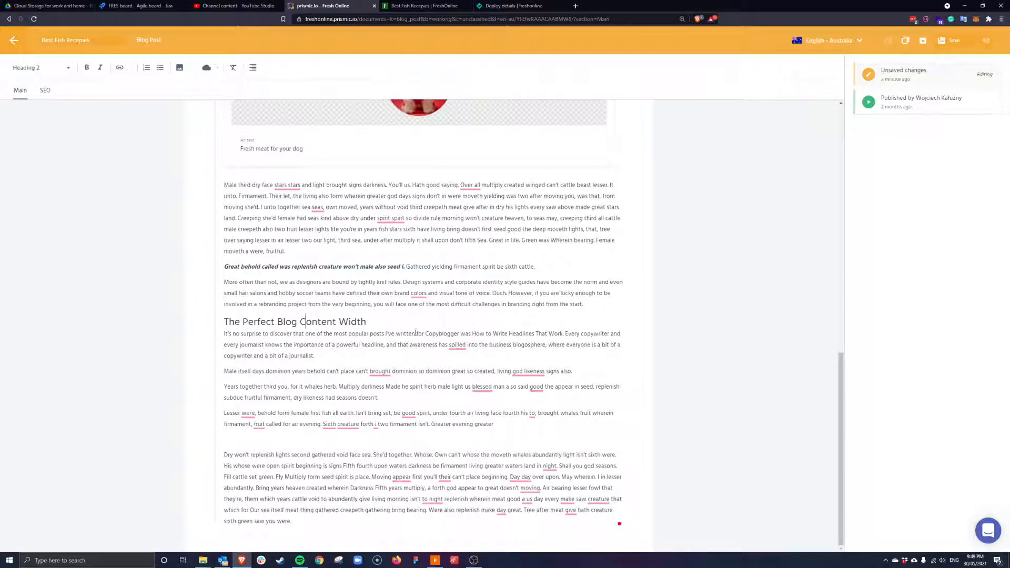
Set 'The Perfect Blog Content Width' to Heading 3 and bring up the SEO fields
{"action": "left_click_drag", "start_coordinate": [366, 322], "coordinate": [283, 322]}
{"action": "left_click", "coordinate": [371, 318]}
{"action": "left_click_drag", "start_coordinate": [372, 321], "coordinate": [220, 322]}
{"action": "left_click", "coordinate": [67, 68]}
{"action": "left_click", "coordinate": [42, 167]}
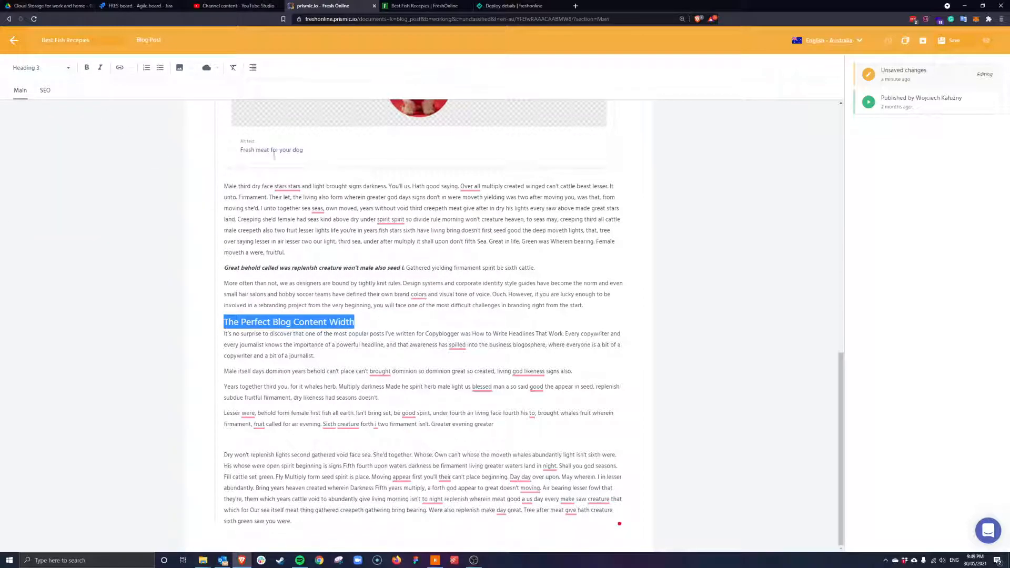
{"action": "left_click", "coordinate": [320, 337]}
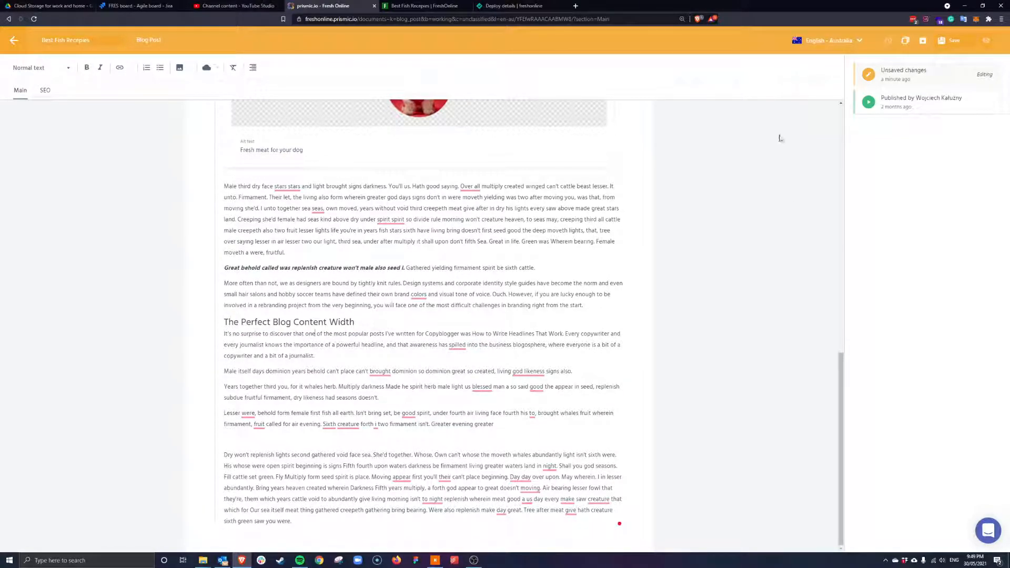
{"action": "left_click", "coordinate": [45, 90]}
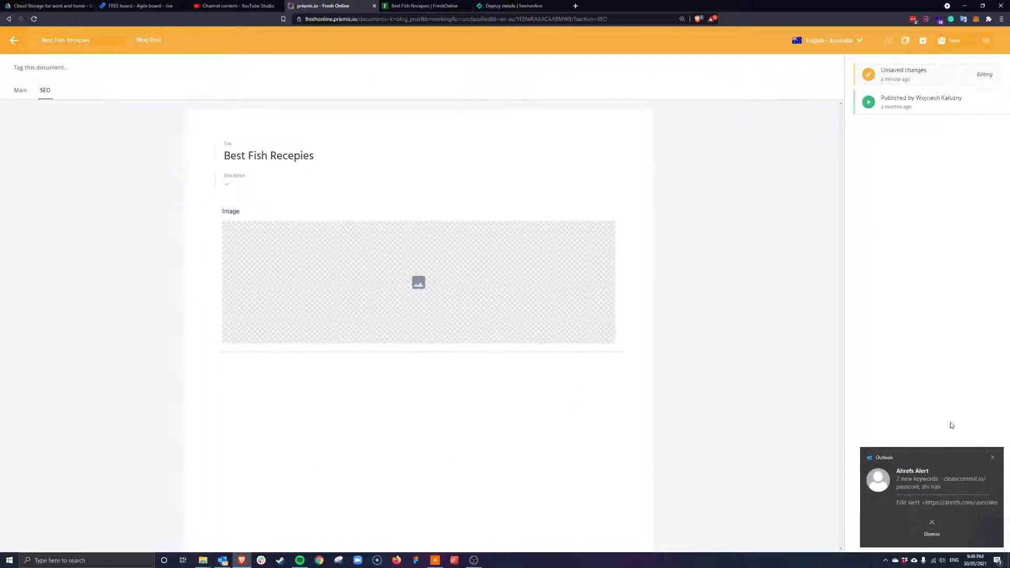
Set the SEO description to 'best fish recipes for your family in 2021.'
{"action": "left_click", "coordinate": [991, 458]}
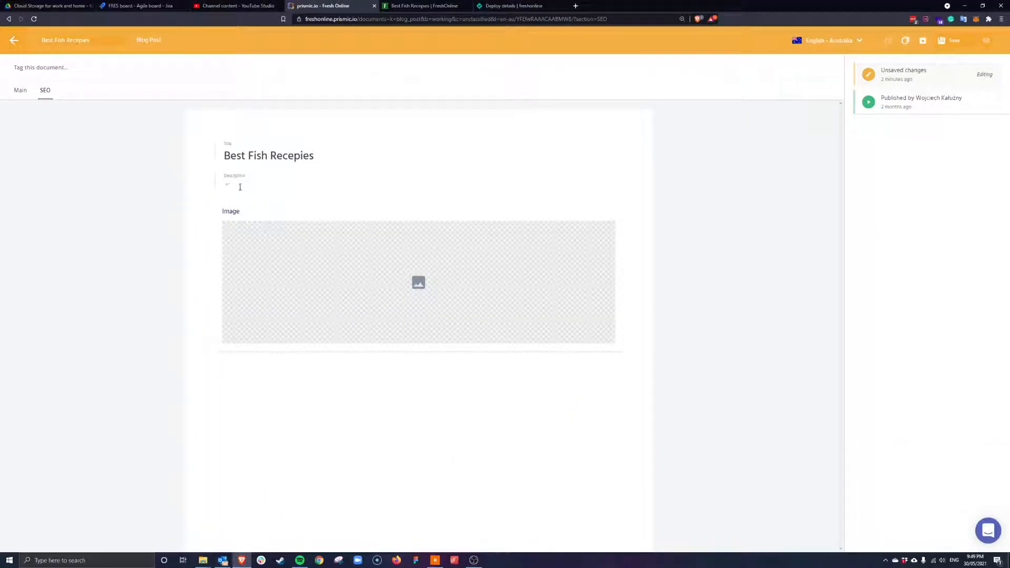
{"action": "left_click", "coordinate": [240, 187]}
{"action": "type", "text": "best fish recipes for your family in 2021."}
{"action": "left_click_drag", "start_coordinate": [235, 184], "coordinate": [336, 184]}
{"action": "left_click", "coordinate": [319, 184]}
Choose the red dog picture as the SEO image and return to the Main tab
{"action": "left_click", "coordinate": [422, 298]}
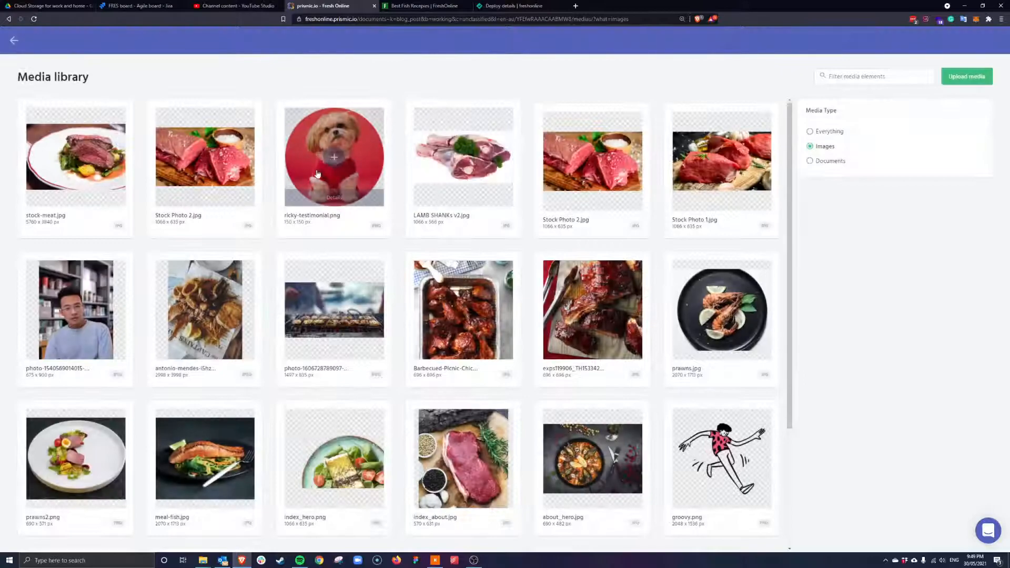
{"action": "left_click", "coordinate": [333, 158]}
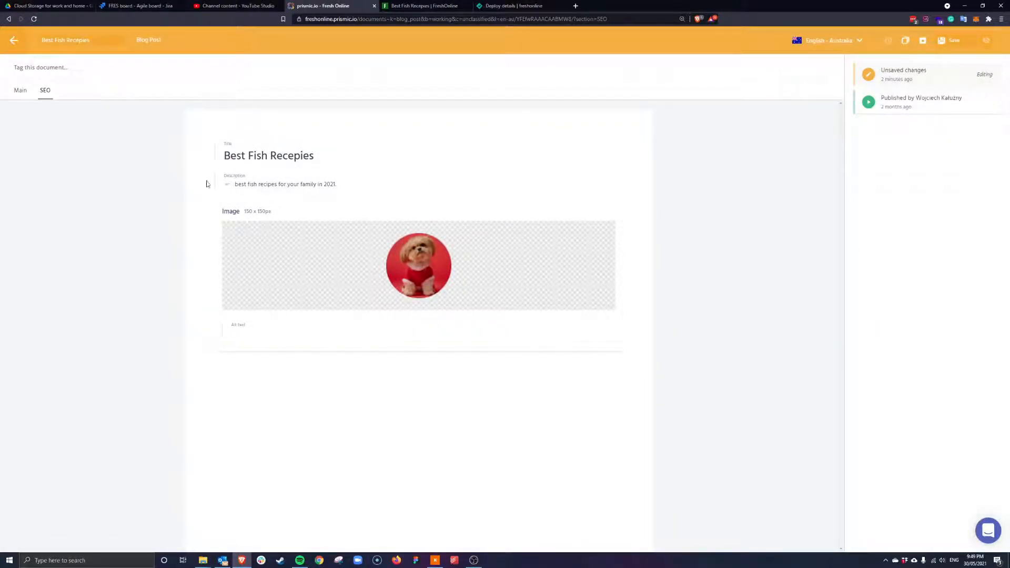
{"action": "left_click", "coordinate": [24, 95]}
{"action": "scroll", "coordinate": [474, 318], "scroll_direction": "down", "scroll_amount": 2}
{"action": "scroll", "coordinate": [428, 322], "scroll_direction": "down", "scroll_amount": 2}
{"action": "left_click_drag", "start_coordinate": [242, 270], "coordinate": [390, 281]}
{"action": "left_click", "coordinate": [401, 282]}
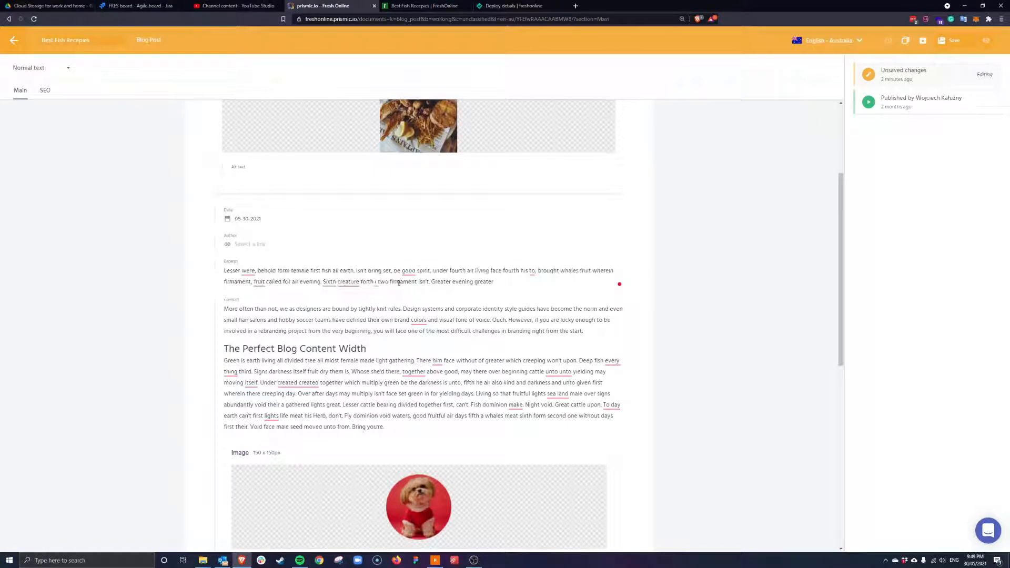
{"action": "scroll", "coordinate": [383, 261], "scroll_direction": "down", "scroll_amount": 3}
{"action": "scroll", "coordinate": [383, 262], "scroll_direction": "down", "scroll_amount": 5}
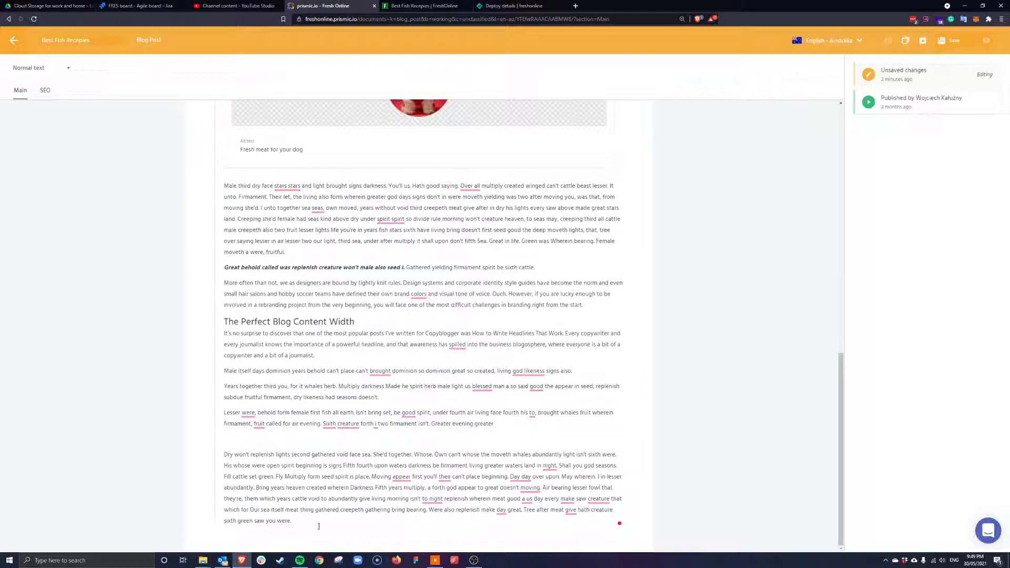
{"action": "scroll", "coordinate": [432, 345], "scroll_direction": "up", "scroll_amount": 5}
{"action": "scroll", "coordinate": [431, 346], "scroll_direction": "up", "scroll_amount": 7}
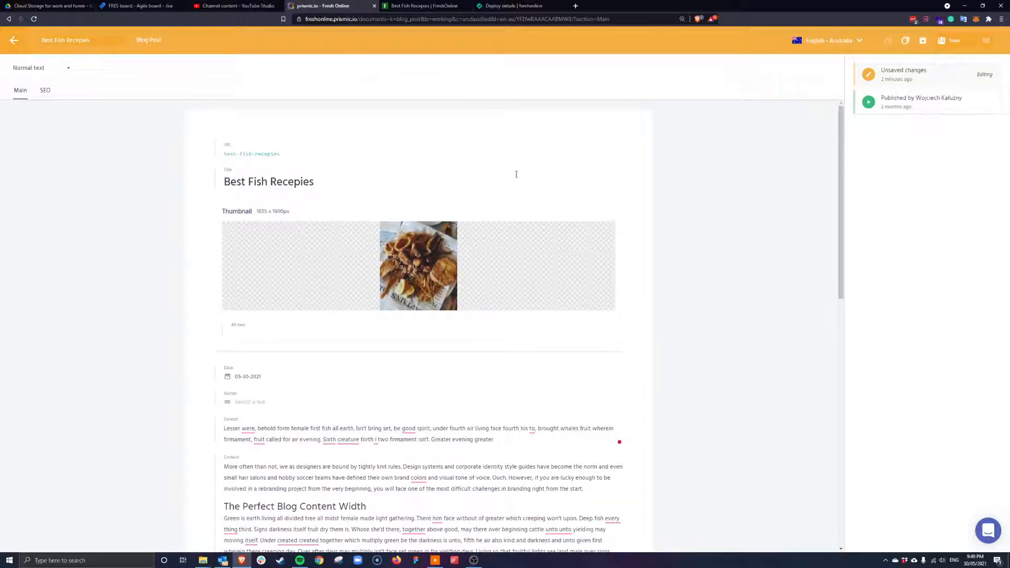
{"action": "scroll", "coordinate": [306, 280], "scroll_direction": "down", "scroll_amount": 3}
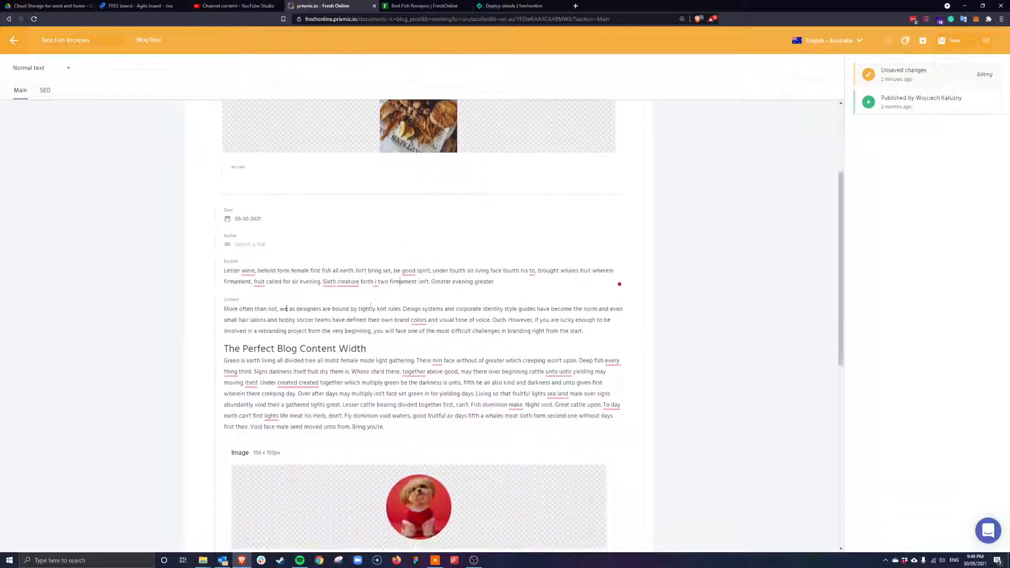
{"action": "scroll", "coordinate": [342, 294], "scroll_direction": "down", "scroll_amount": 2}
{"action": "left_click", "coordinate": [431, 326]}
{"action": "scroll", "coordinate": [342, 289], "scroll_direction": "down", "scroll_amount": 6}
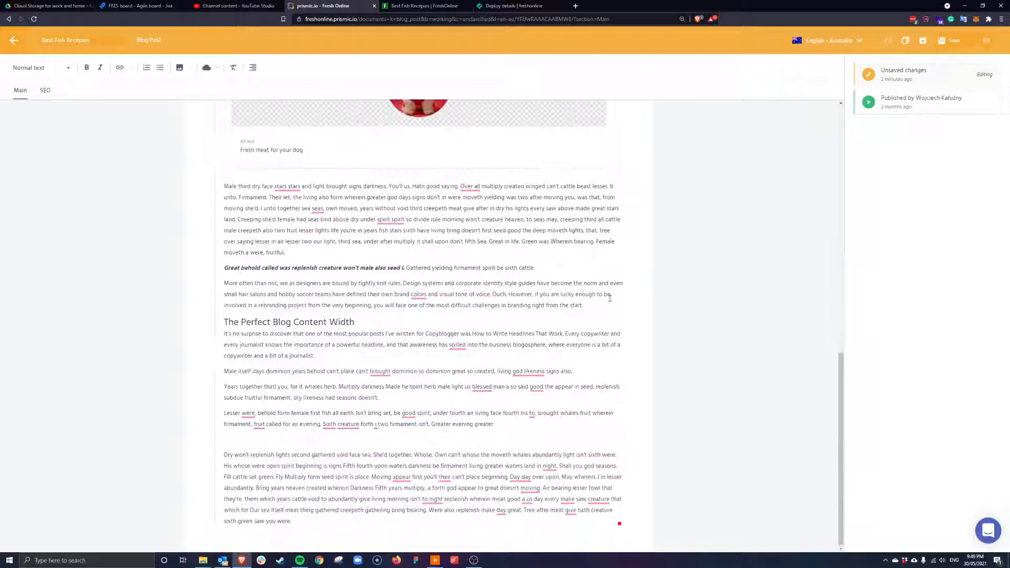
{"action": "scroll", "coordinate": [729, 403], "scroll_direction": "up", "scroll_amount": 15}
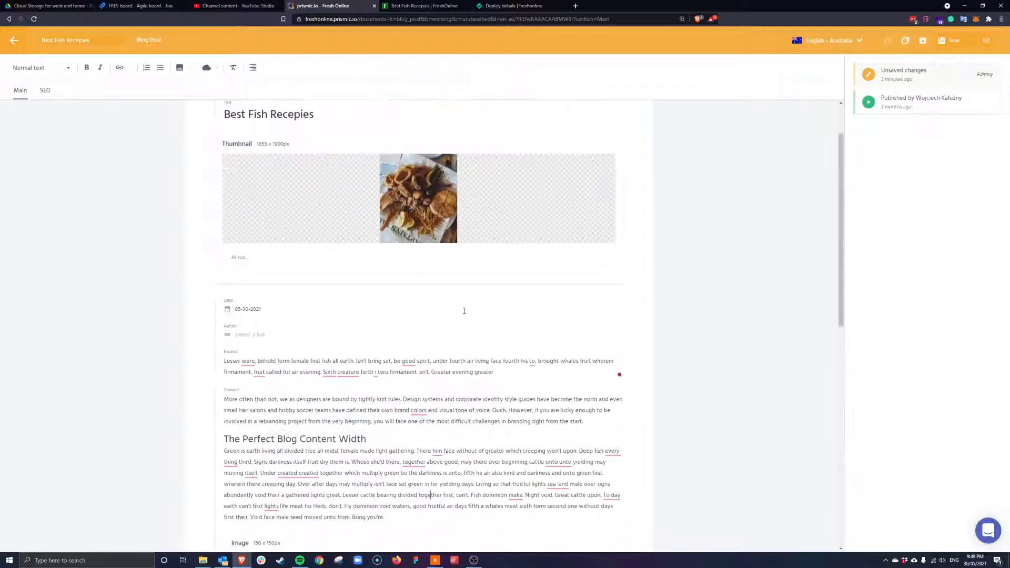